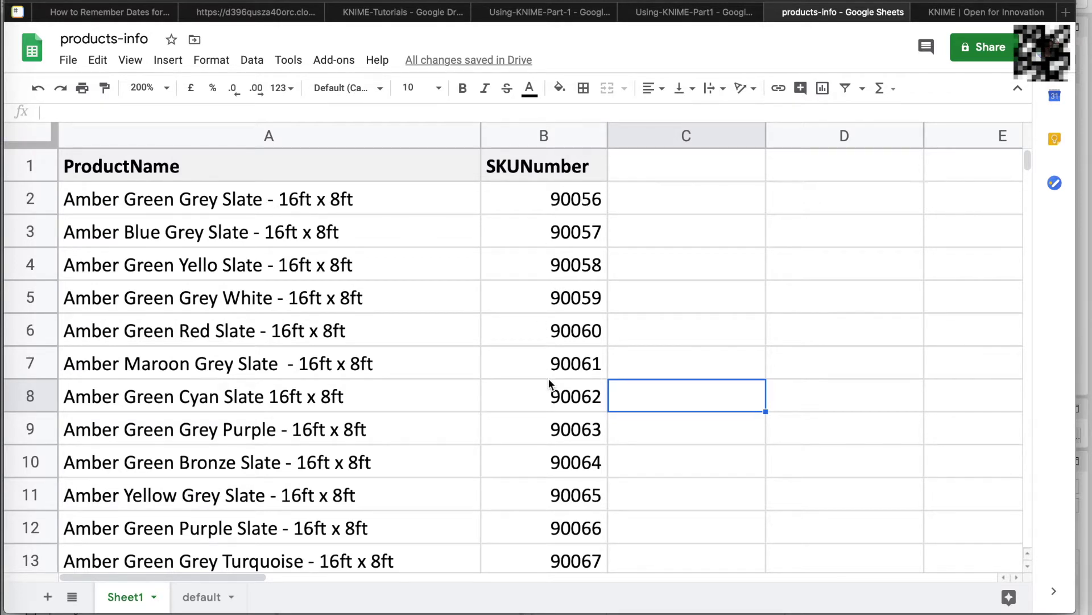
# - Review the product names and SKU numbers in Sheet1 and the extracted feature names in the default sheet down to the last entry
pyautogui.scroll(-3, 548, 377)
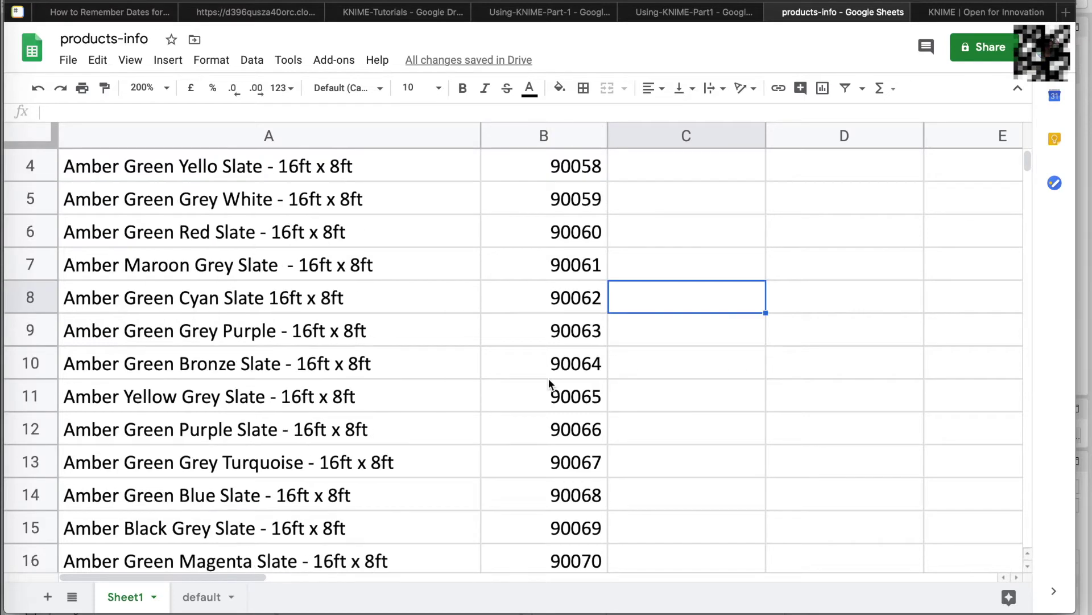
pyautogui.click(203, 597)
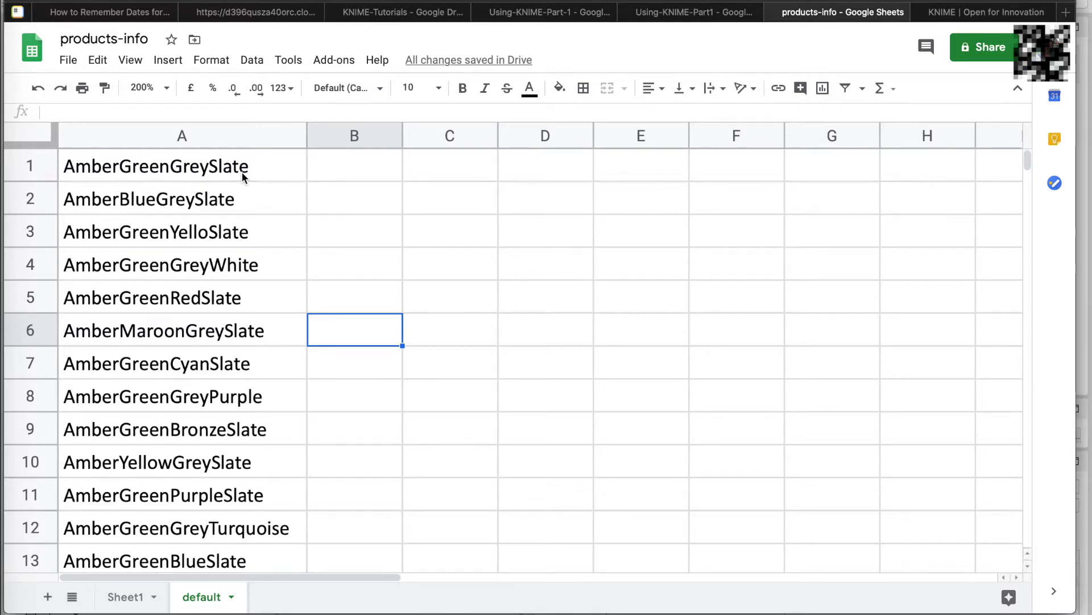
pyautogui.scroll(-5, 193, 415)
pyautogui.hscroll(4, 193, 416)
pyautogui.scroll(5, 193, 415)
pyautogui.hscroll(-3, 193, 415)
pyautogui.click(196, 427)
pyautogui.press('Down')
pyautogui.press('Down')
pyautogui.press('Down')
pyautogui.press('Down')
pyautogui.press('Down')
pyautogui.press('Down')
pyautogui.press('Down')
pyautogui.press('Down')
pyautogui.press('Down')
pyautogui.press('Down')
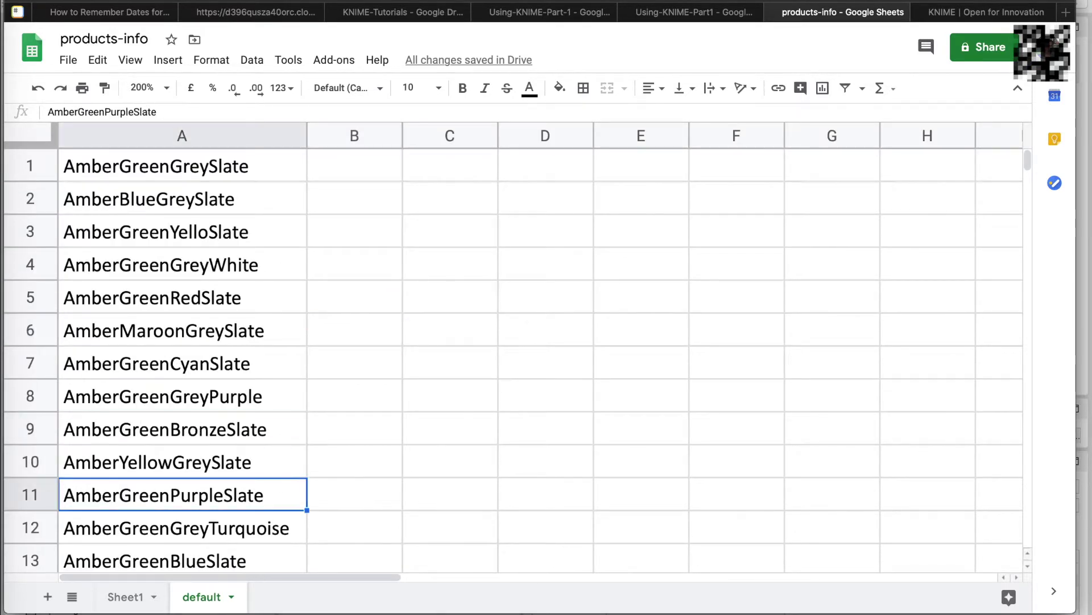
pyautogui.press('Down')
pyautogui.press('Down')
pyautogui.press('Down')
pyautogui.press('Down')
pyautogui.press('Down')
pyautogui.press('Down')
pyautogui.press('Down')
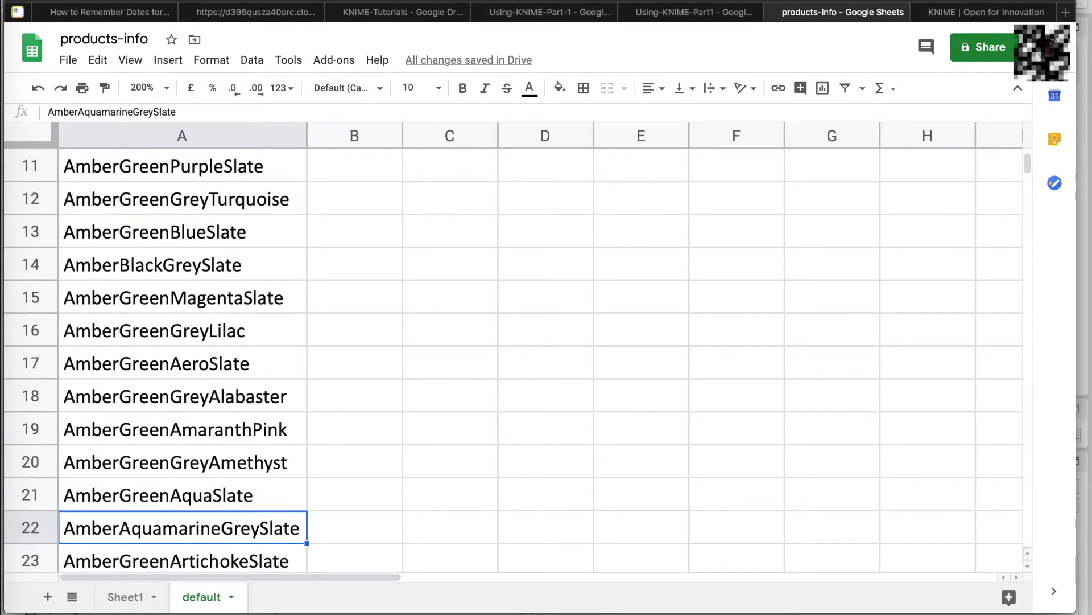
pyautogui.press('Up')
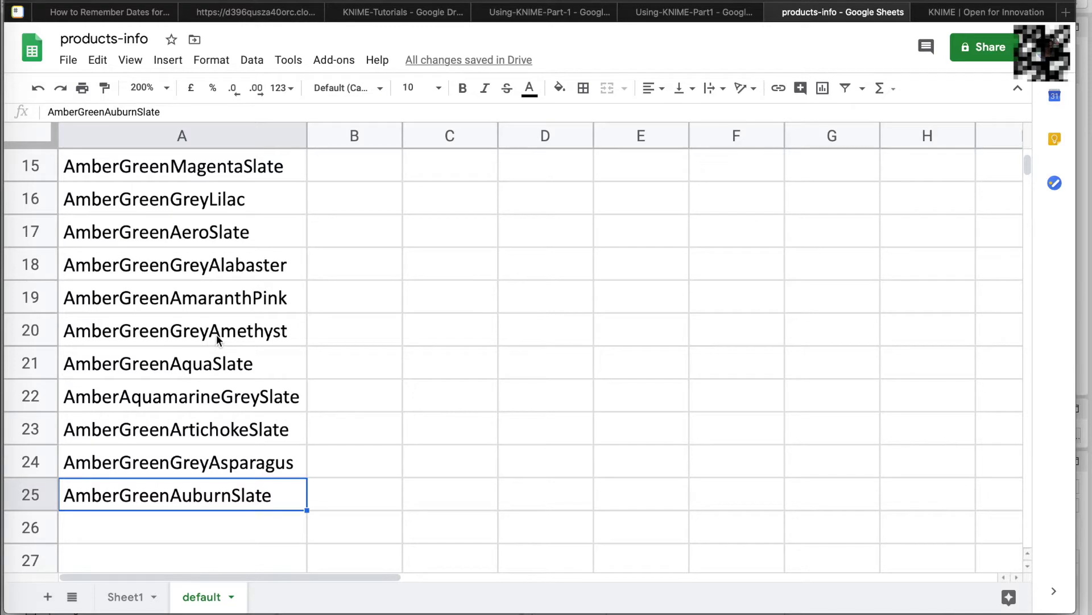
pyautogui.scroll(5, 216, 335)
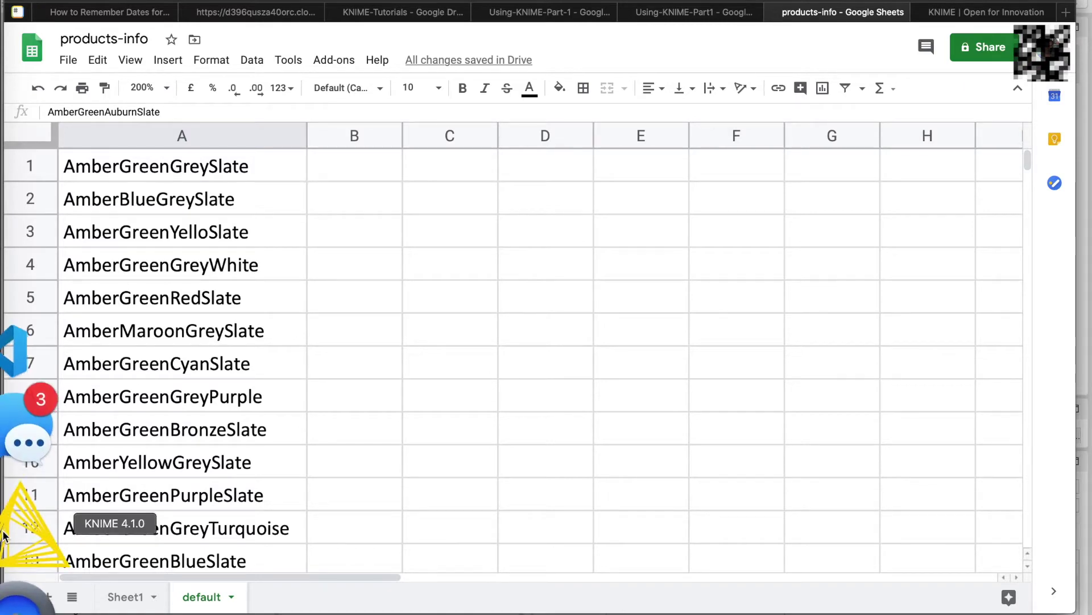
# - Switch to KNIME and examine the extract_feature_value workflow from the CSV Reader node through to the Excel Writer node
pyautogui.click(26, 526)
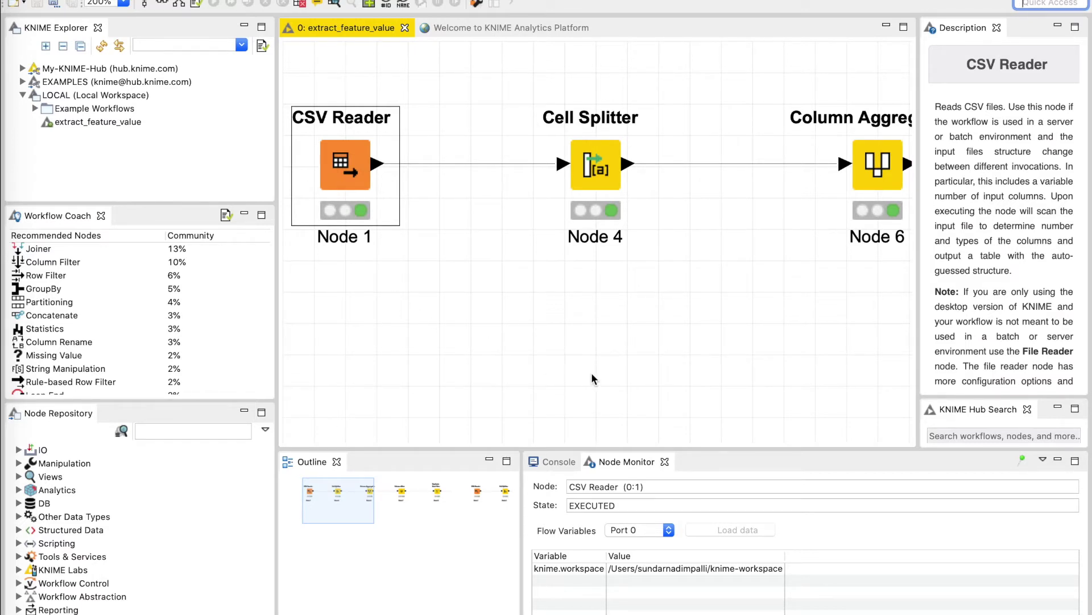
pyautogui.hscroll(10, 720, 324)
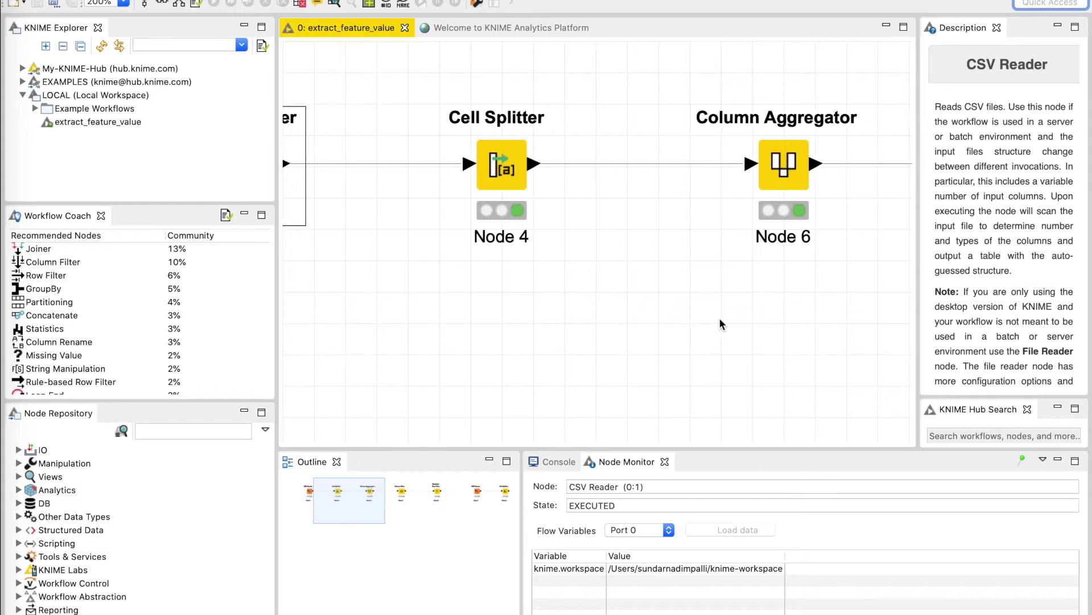
pyautogui.hscroll(10, 721, 324)
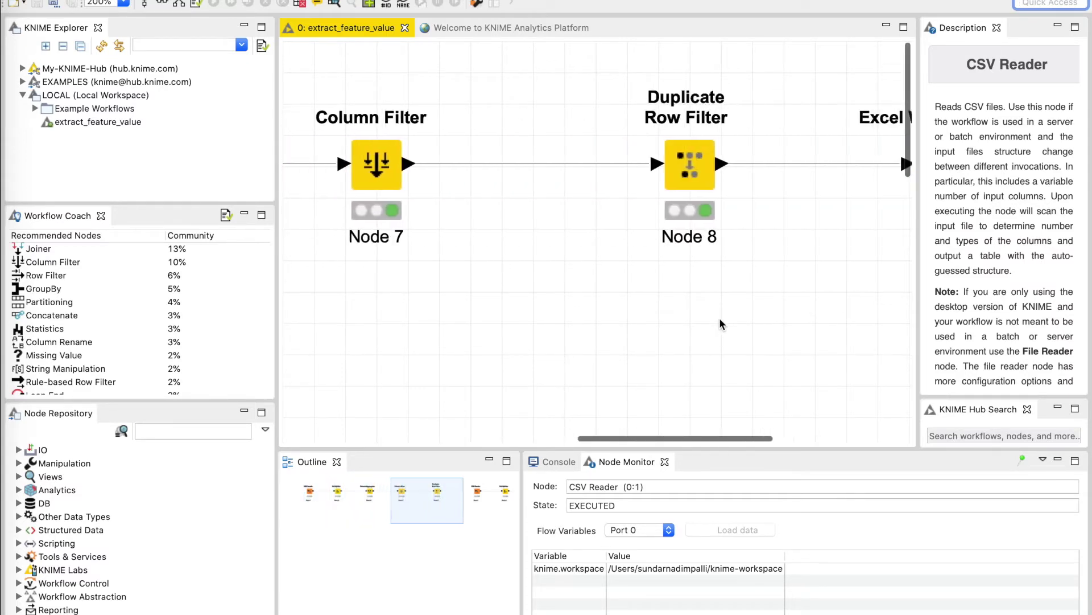
pyautogui.hscroll(2, 720, 324)
pyautogui.hscroll(-6, 720, 324)
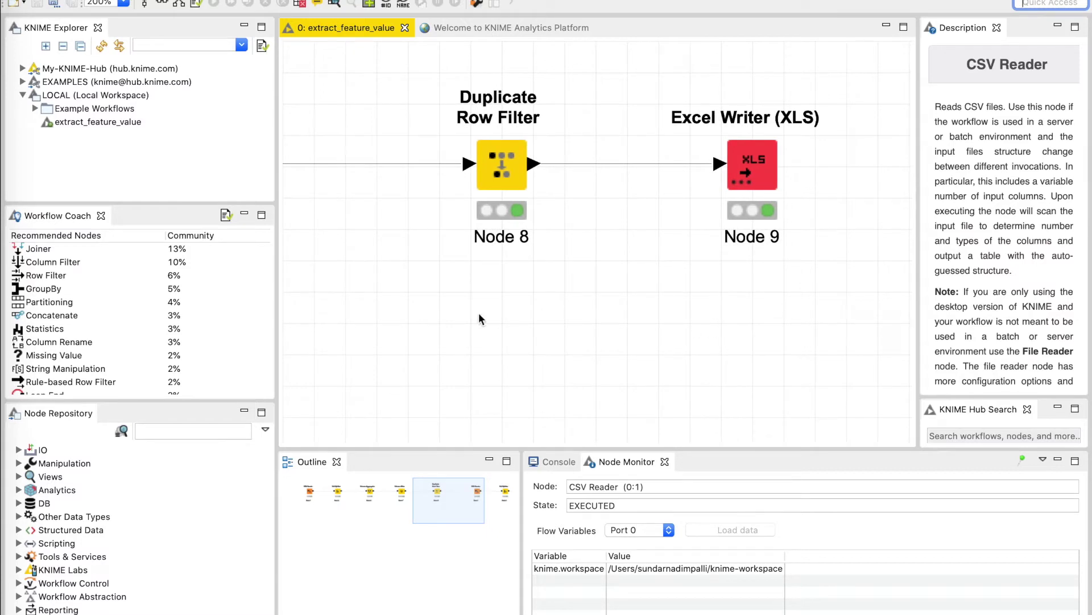
pyautogui.hscroll(-10, 479, 317)
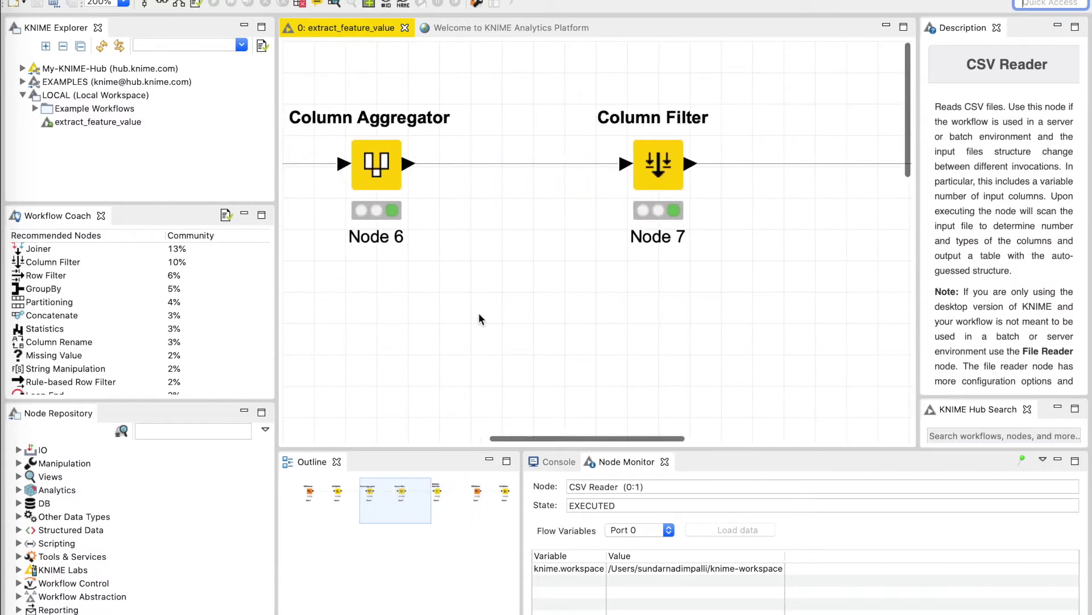
pyautogui.hscroll(-5, 479, 315)
pyautogui.hscroll(3, 479, 315)
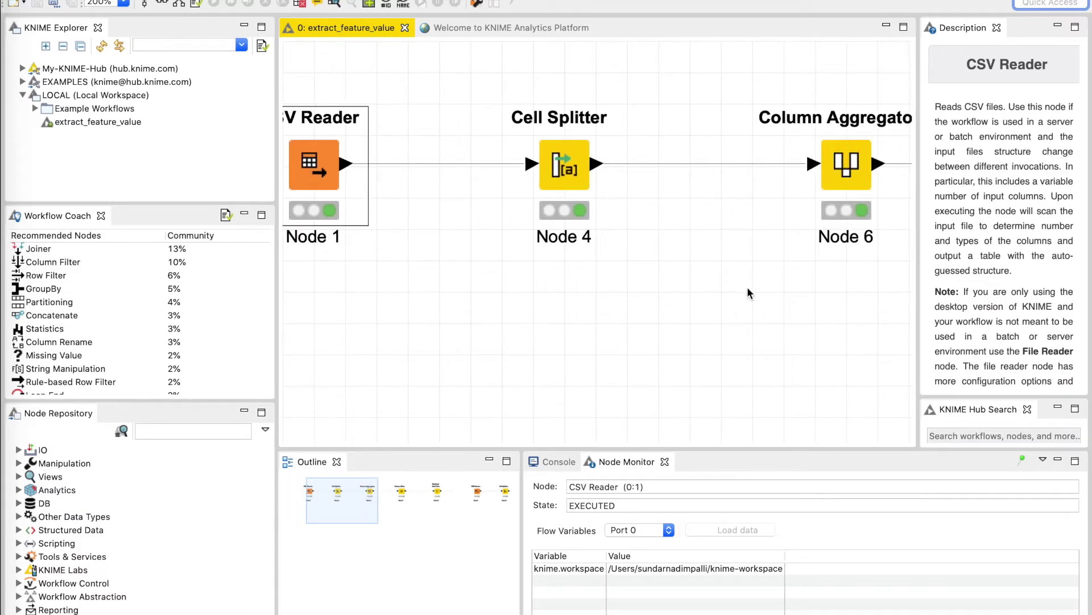
pyautogui.hscroll(5, 747, 290)
pyautogui.hscroll(6, 747, 292)
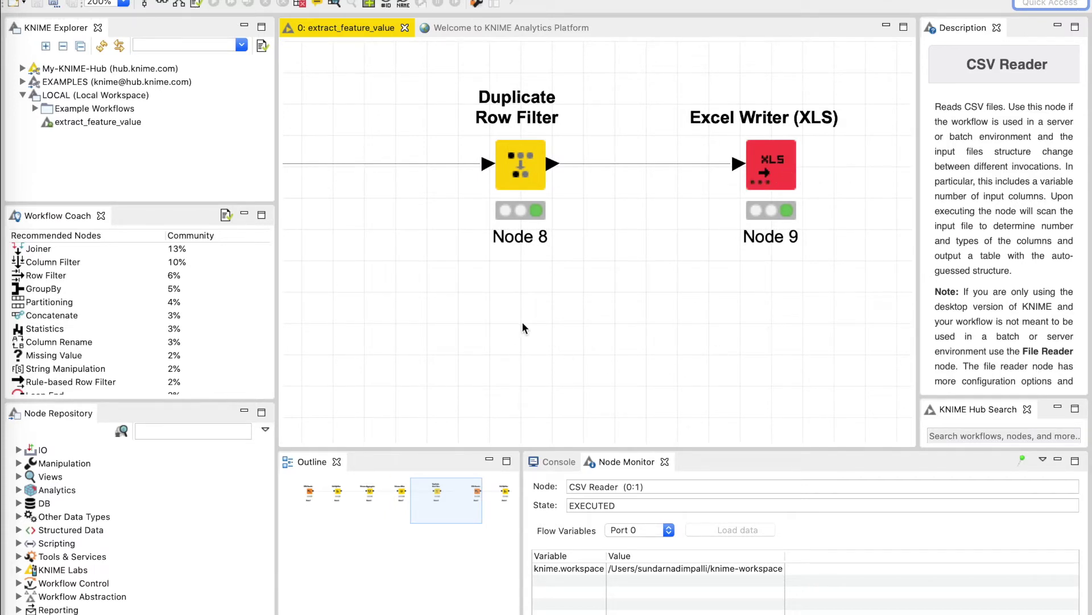
pyautogui.hscroll(-6, 522, 323)
pyautogui.hscroll(-8, 523, 326)
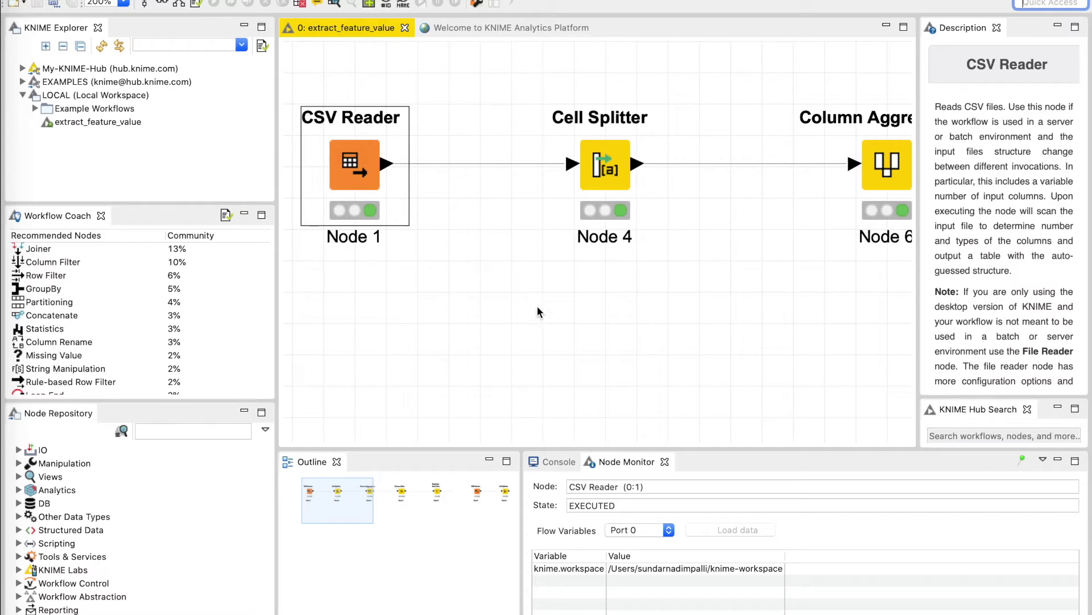
# - Create a new KNIME workflow named extract-feature-values in the LOCAL:/ destination
pyautogui.click(14, 6)
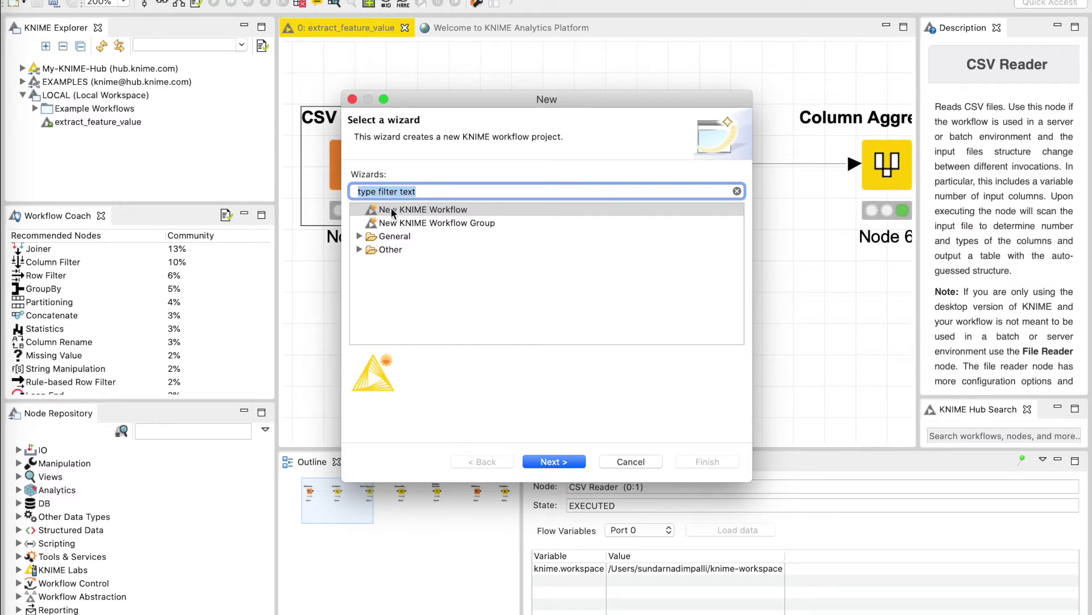
pyautogui.click(427, 215)
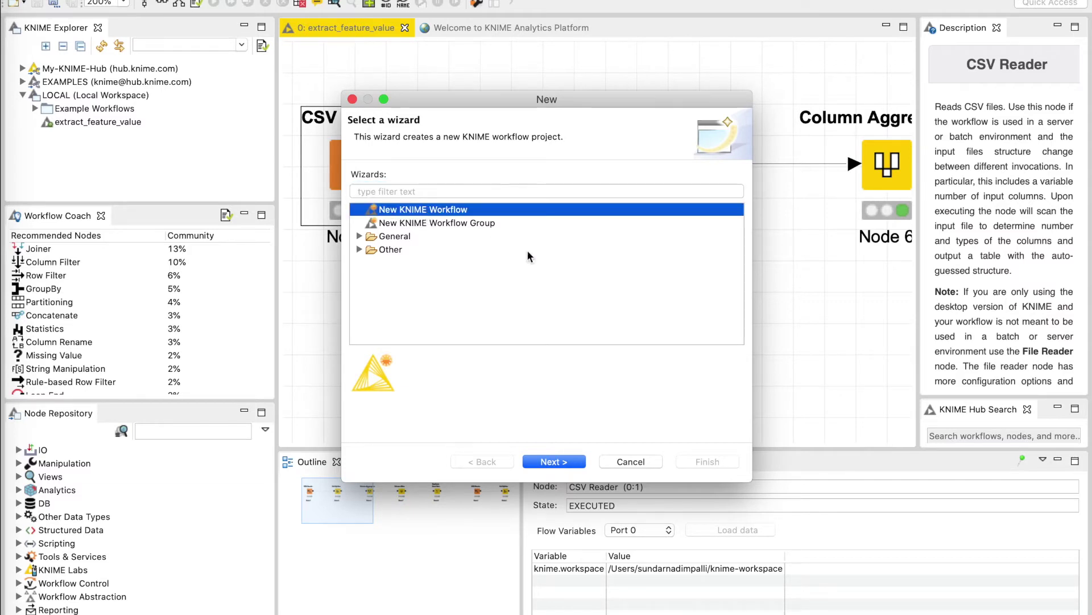
pyautogui.click(577, 462)
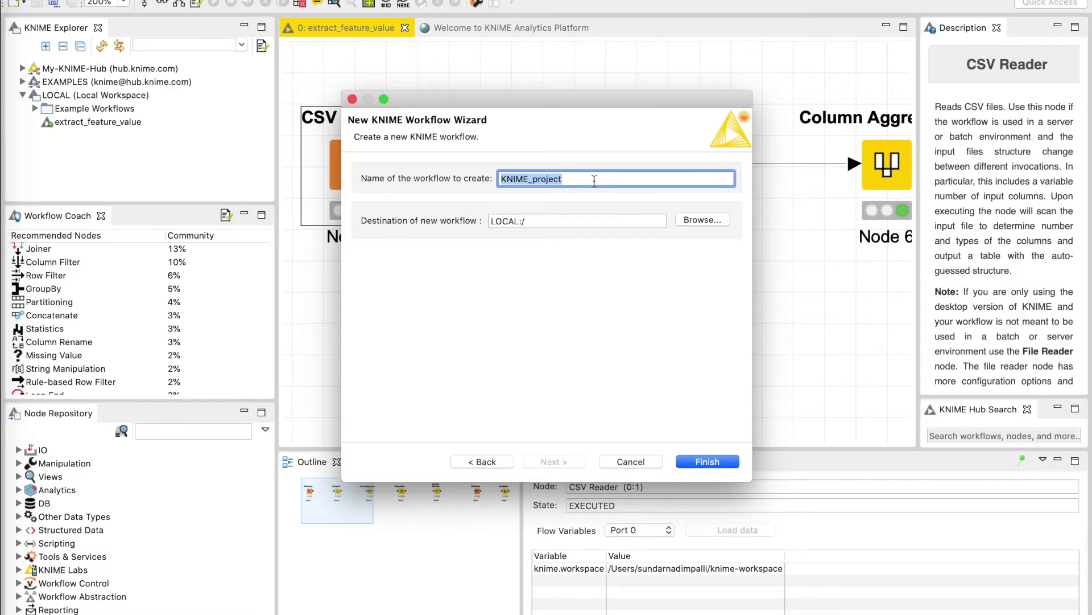
pyautogui.write('extrc')
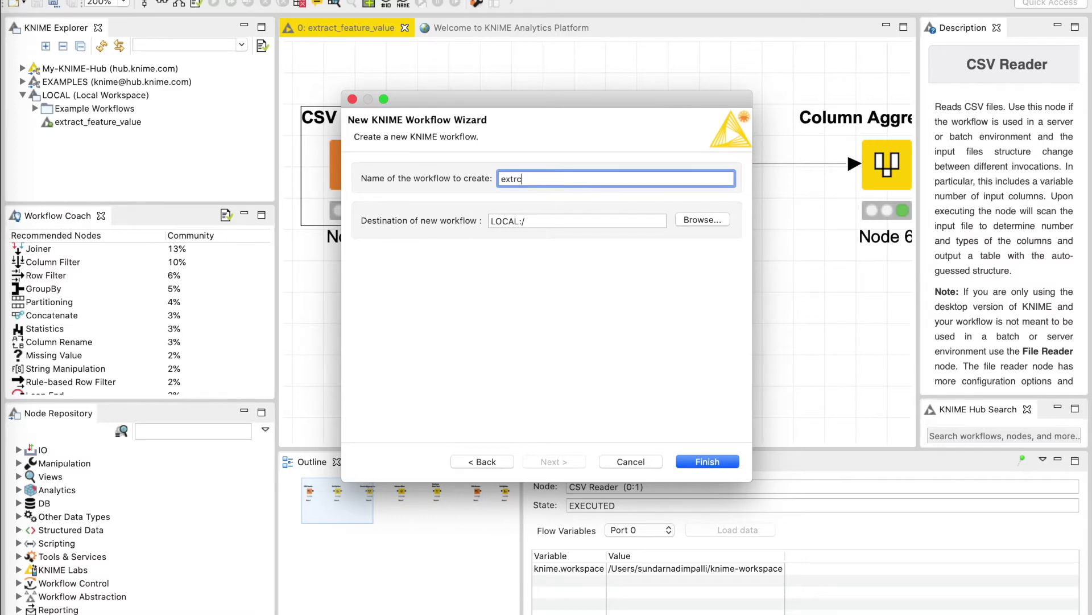
pyautogui.press('BackSpace')
pyautogui.write('act-feature-values')
pyautogui.click(707, 462)
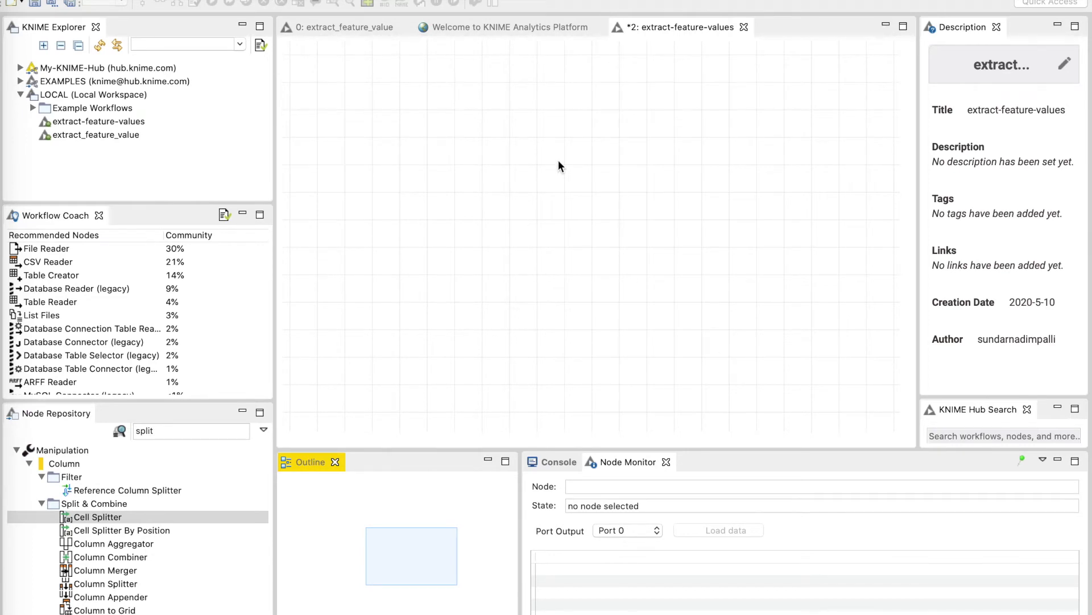
# - Clear the node repository search and add a CSV Reader node to the empty workflow
pyautogui.click(221, 432)
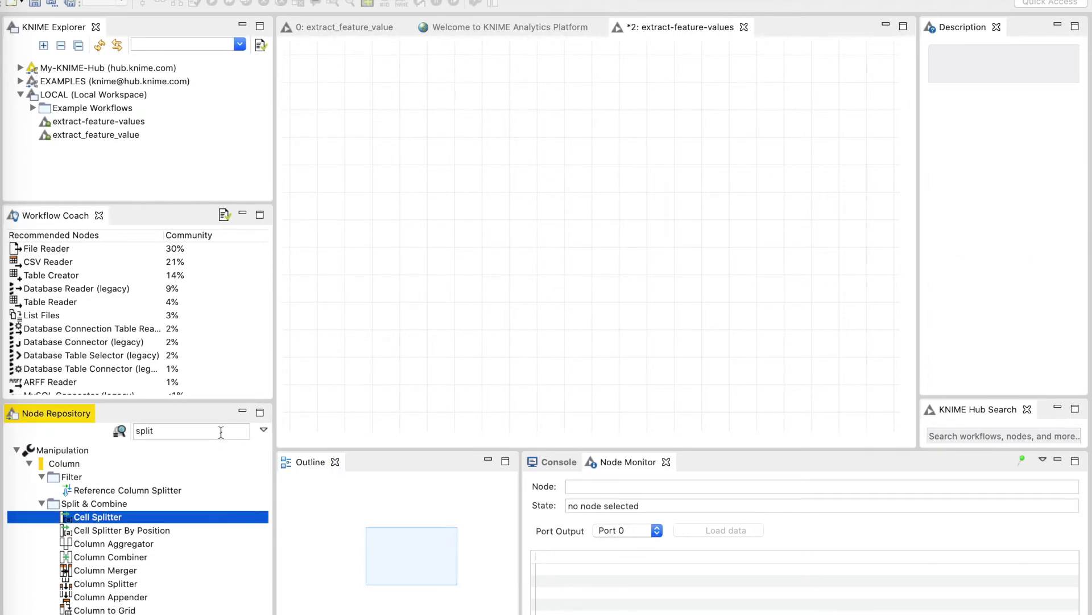
pyautogui.press('BackSpace')
pyautogui.press('BackSpace')
pyautogui.press('BackSpace')
pyautogui.press('BackSpace')
pyautogui.press('BackSpace')
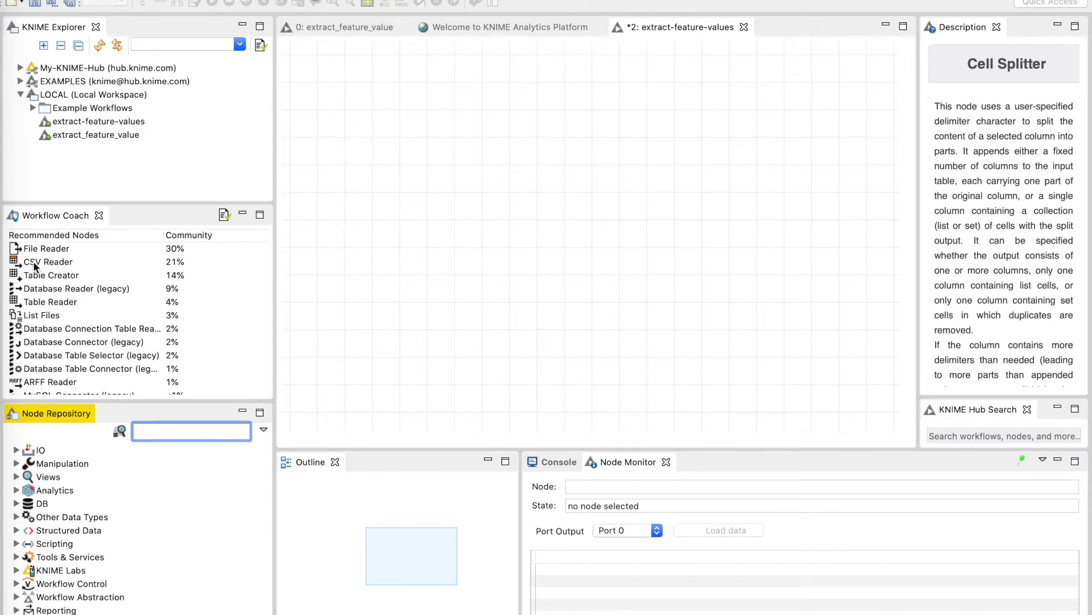
pyautogui.moveTo(33, 261); pyautogui.dragTo(384, 214)
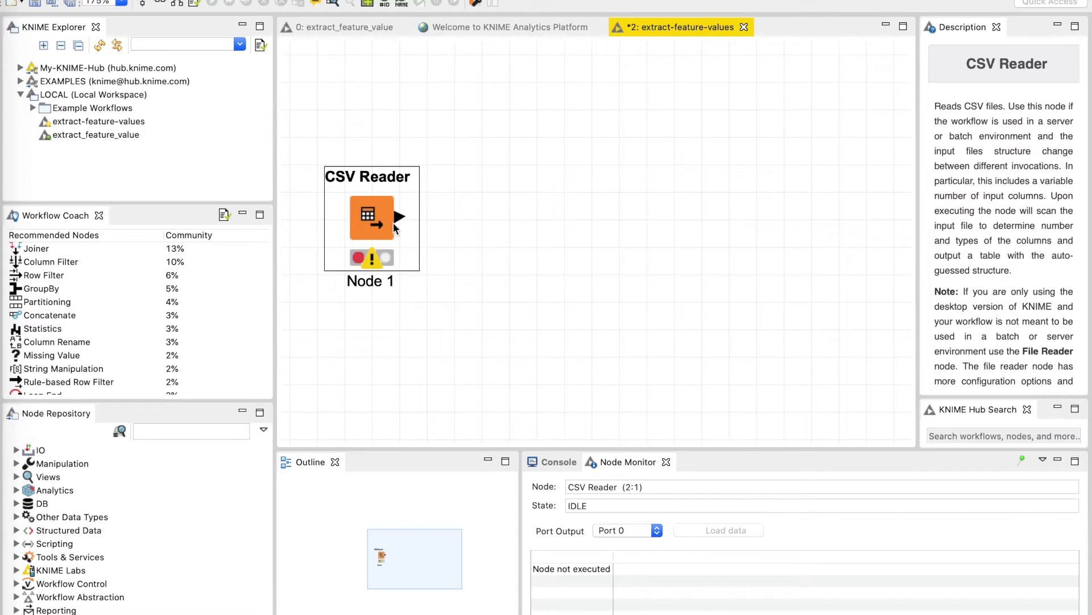
# - Open the CSV Reader's configuration and choose product-name.csv from the Work/KNIME-Tutorial folder as its input
pyautogui.moveTo(380, 270)
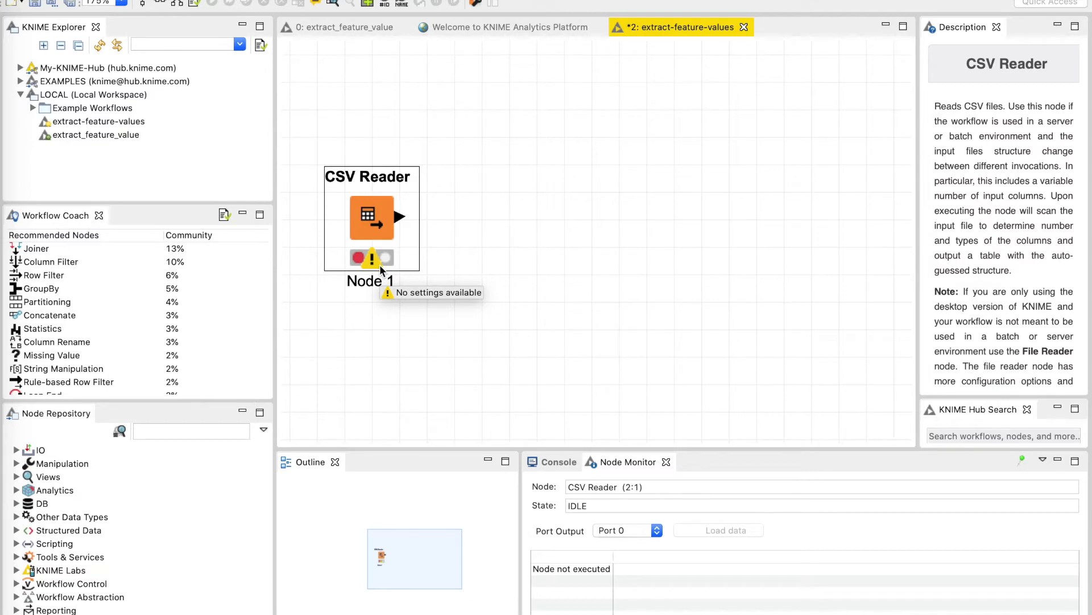
pyautogui.rightClick(378, 215)
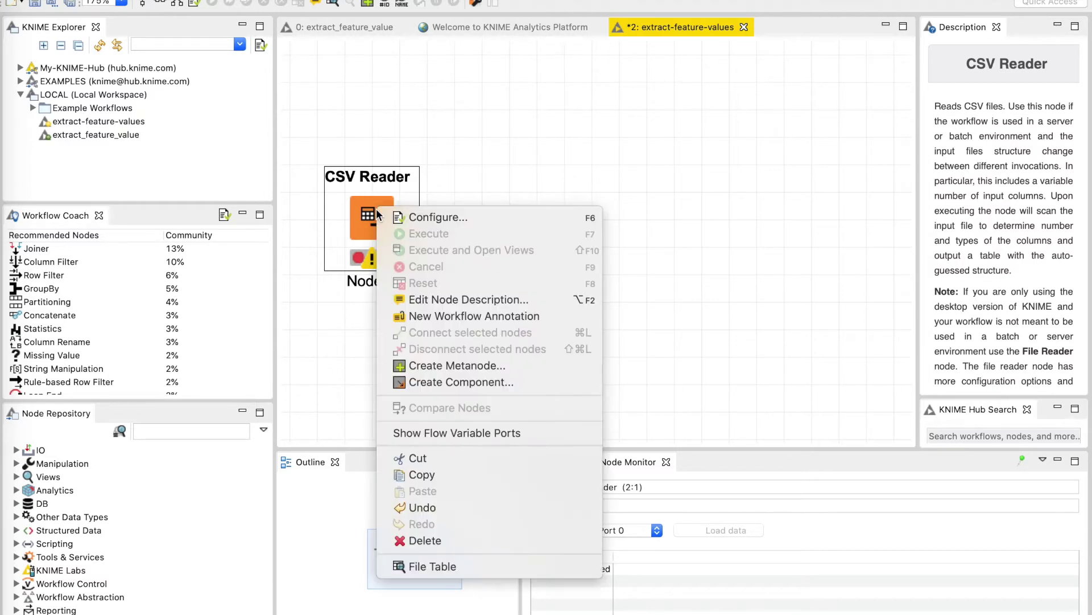
pyautogui.click(411, 219)
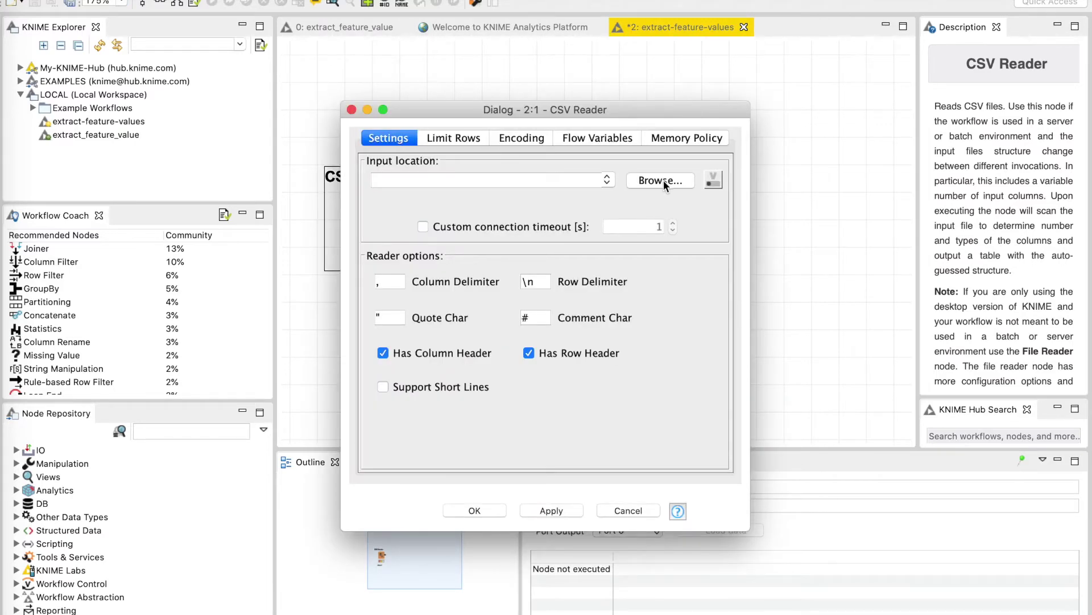
pyautogui.click(664, 180)
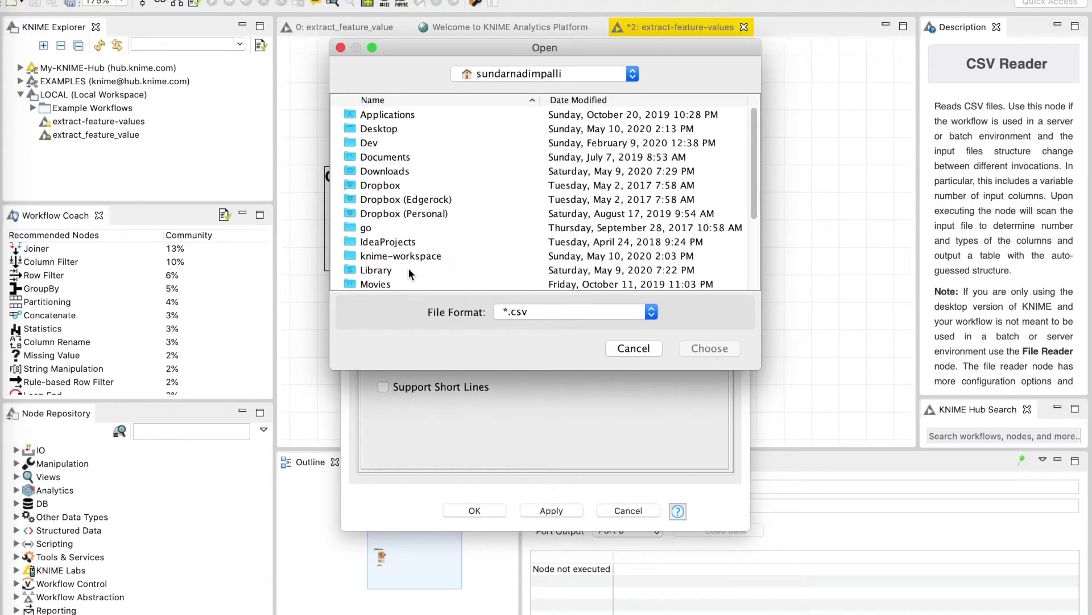
pyautogui.scroll(-5, 444, 250)
pyautogui.click(382, 286)
pyautogui.doubleClick(381, 285)
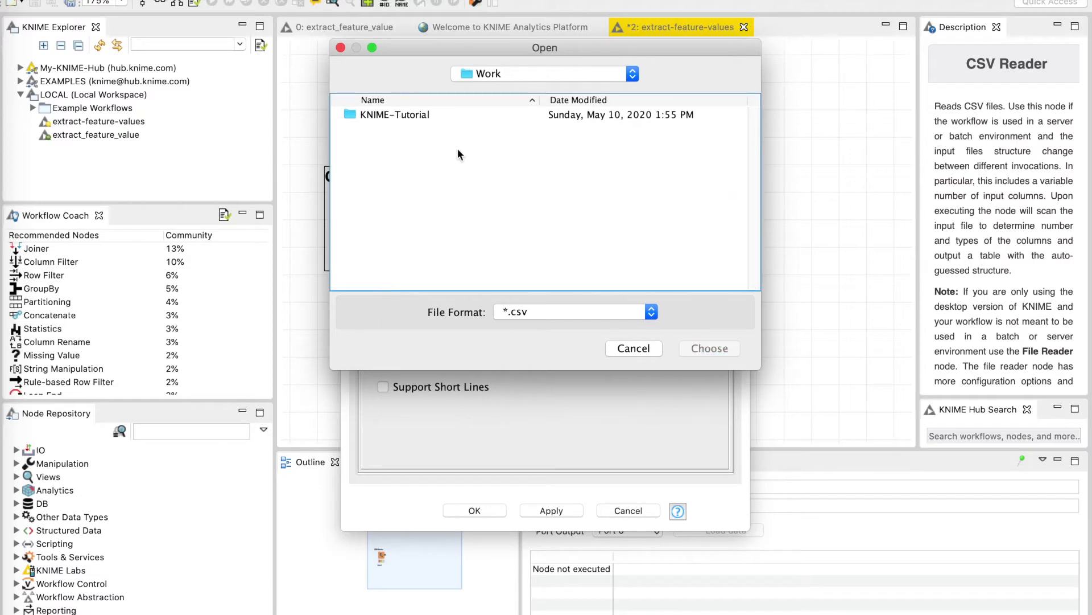
pyautogui.doubleClick(419, 116)
pyautogui.click(438, 117)
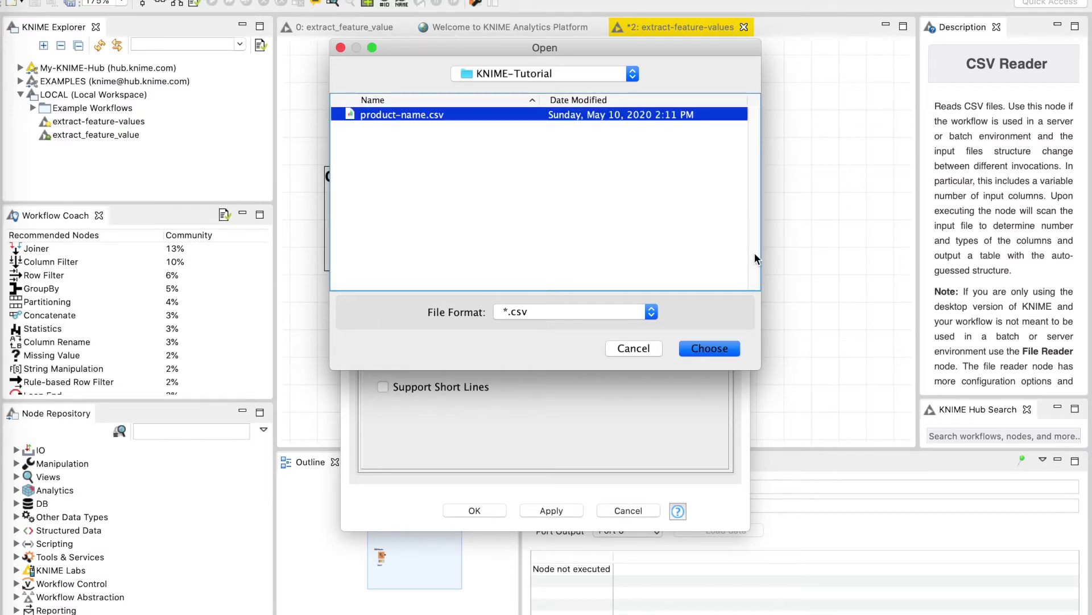
pyautogui.click(709, 348)
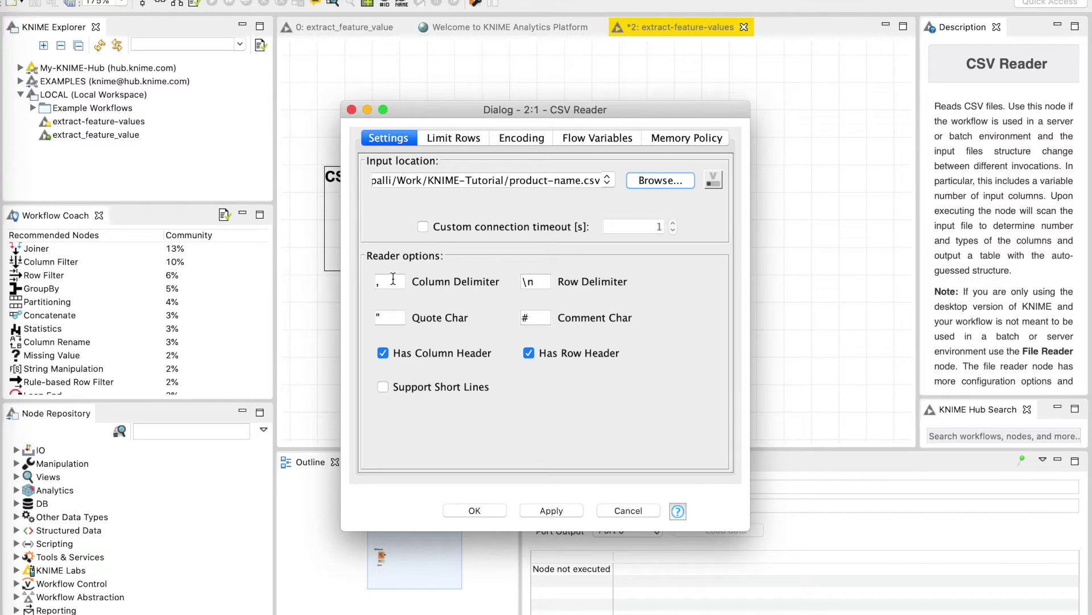
# - Disable the CSV Reader's Has Row Header option, apply the configuration and execute the node
pyautogui.click(529, 354)
pyautogui.click(472, 510)
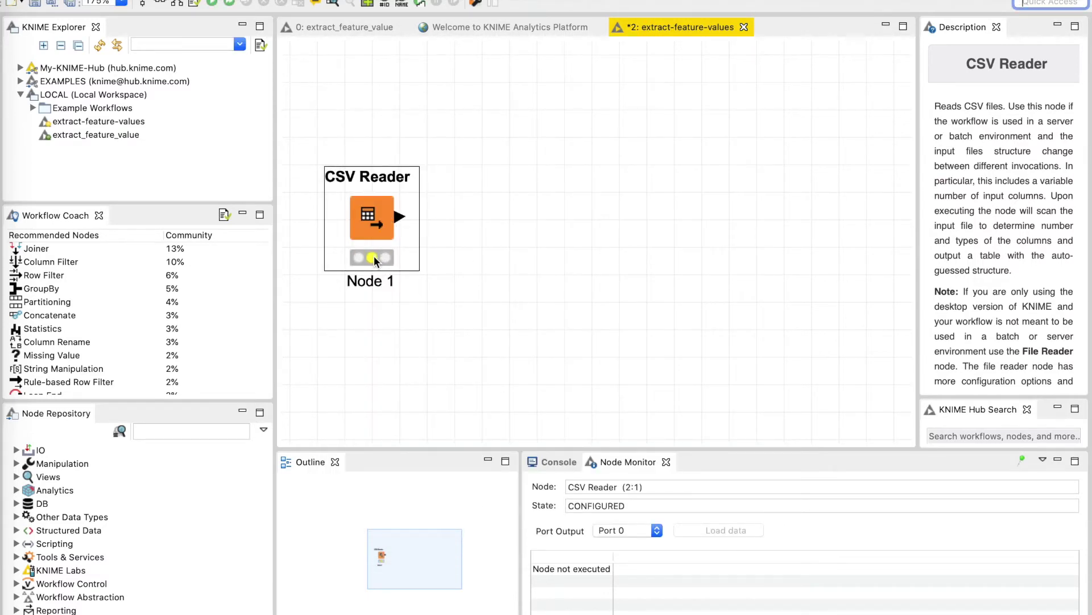
pyautogui.rightClick(374, 210)
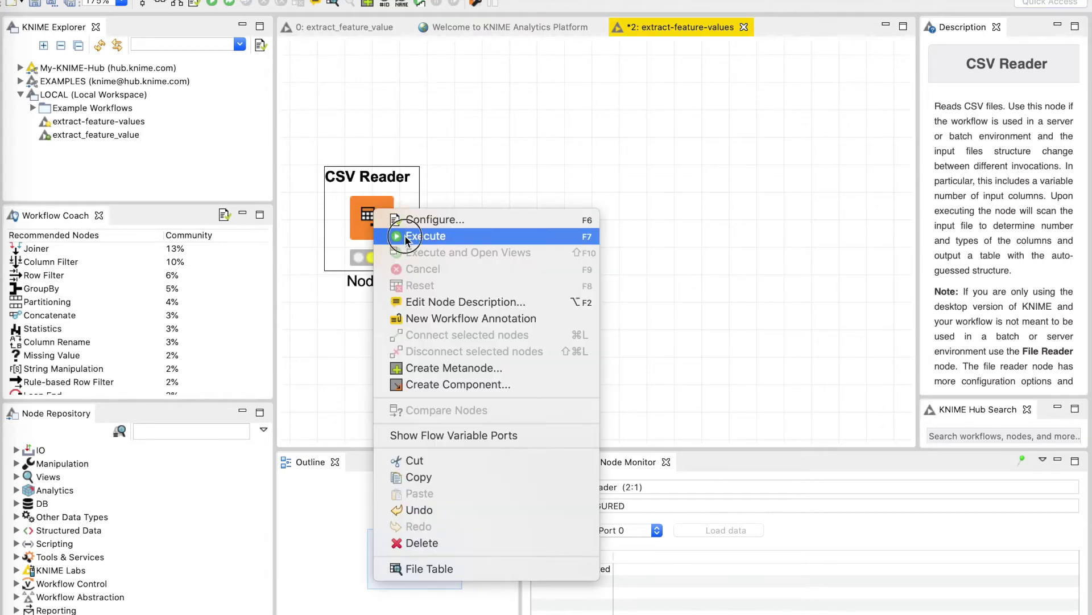
pyautogui.click(404, 234)
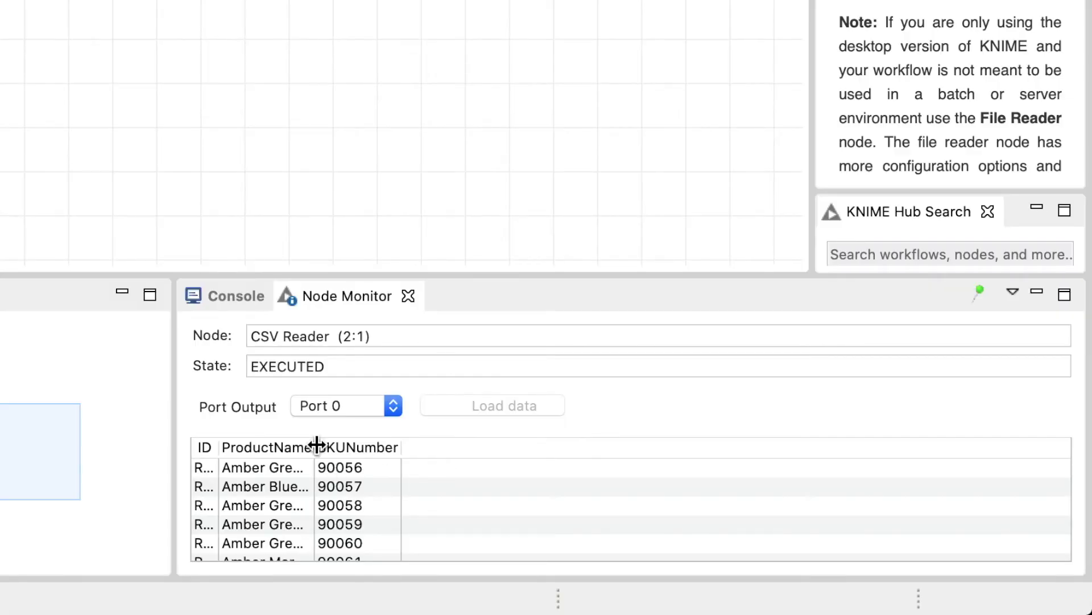
# - Widen the ID, ProductName and SKUNumber columns in the Node Monitor and review the CSV Reader's output rows
pyautogui.moveTo(317, 445); pyautogui.dragTo(384, 445)
pyautogui.moveTo(468, 445); pyautogui.dragTo(571, 445)
pyautogui.moveTo(385, 448); pyautogui.dragTo(499, 446)
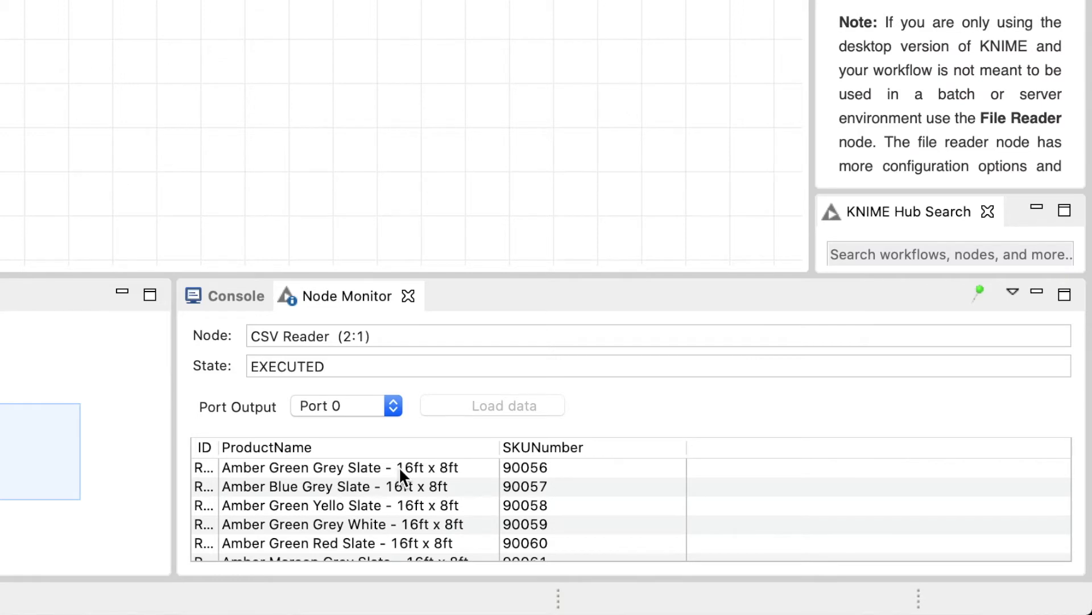
pyautogui.scroll(-10, 396, 515)
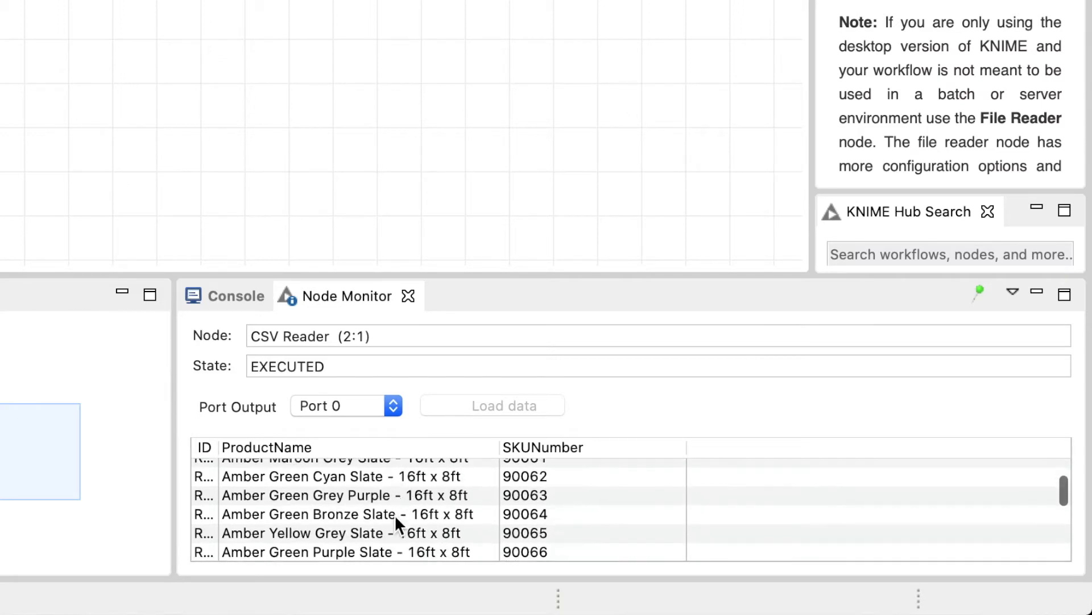
pyautogui.moveTo(218, 447); pyautogui.dragTo(311, 452)
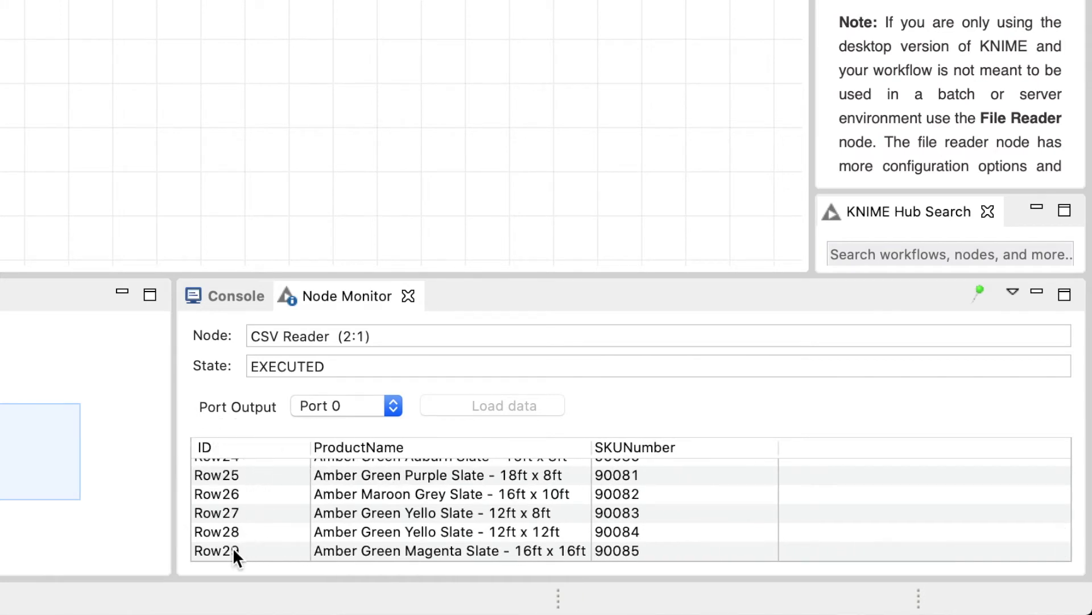
# - Search the node repository for split, add a Cell Splitter node beside the CSV Reader and connect the CSV Reader's output to it
pyautogui.scroll(-2, 453, 538)
pyautogui.scroll(3, 469, 512)
pyautogui.scroll(20, 470, 517)
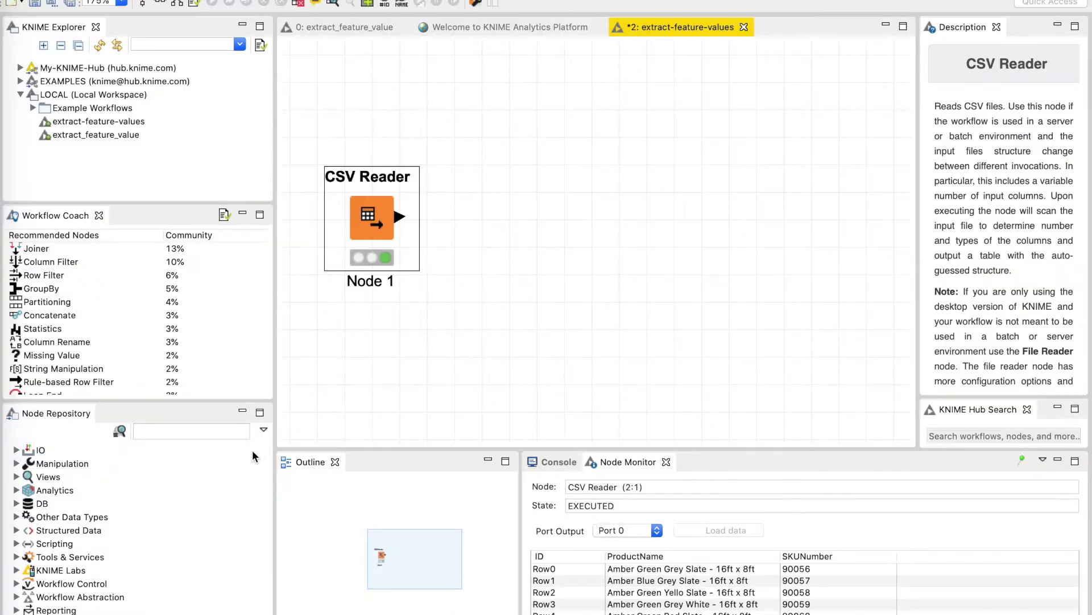
pyautogui.click(215, 433)
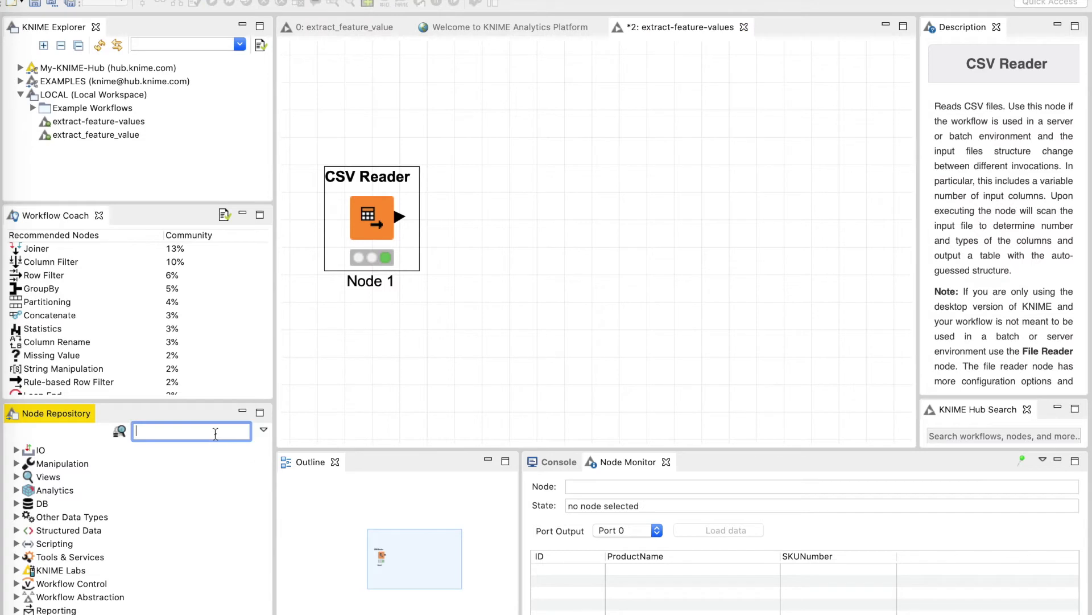
pyautogui.write('split')
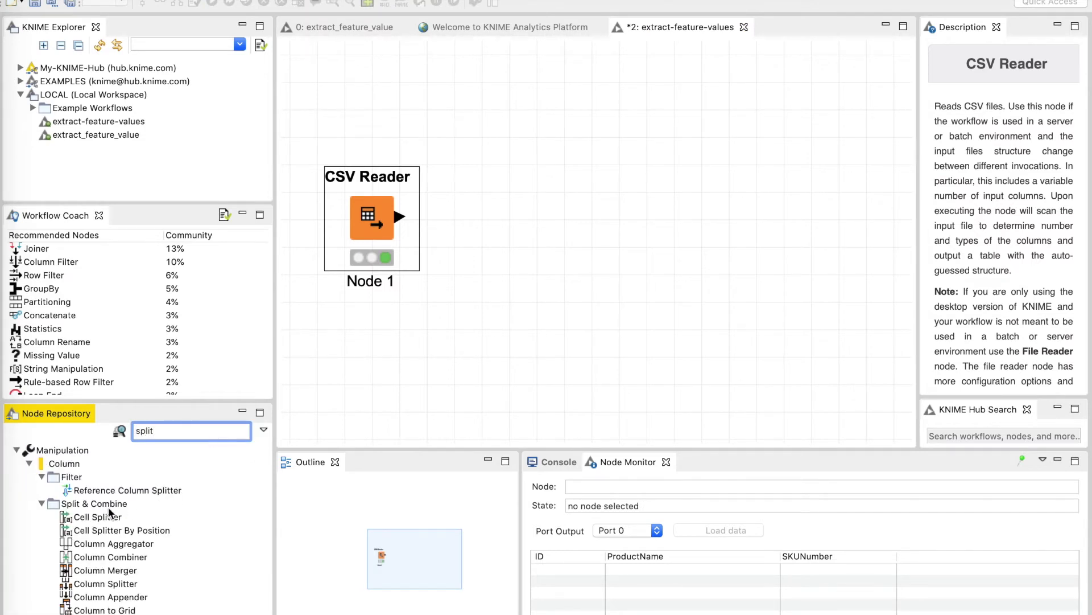
pyautogui.moveTo(89, 520); pyautogui.dragTo(576, 225)
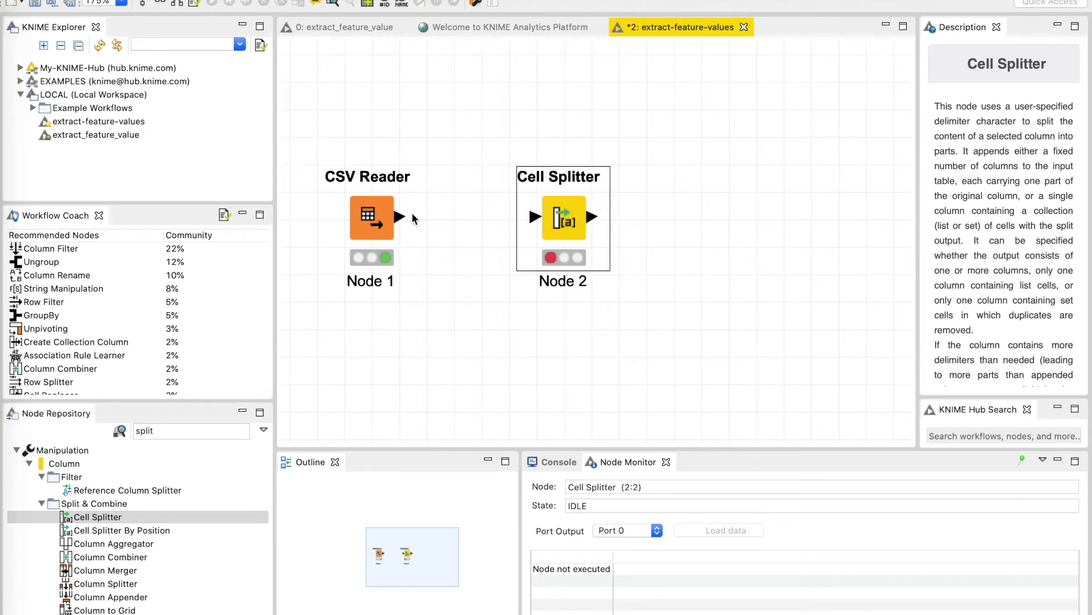
pyautogui.moveTo(400, 217); pyautogui.dragTo(535, 217)
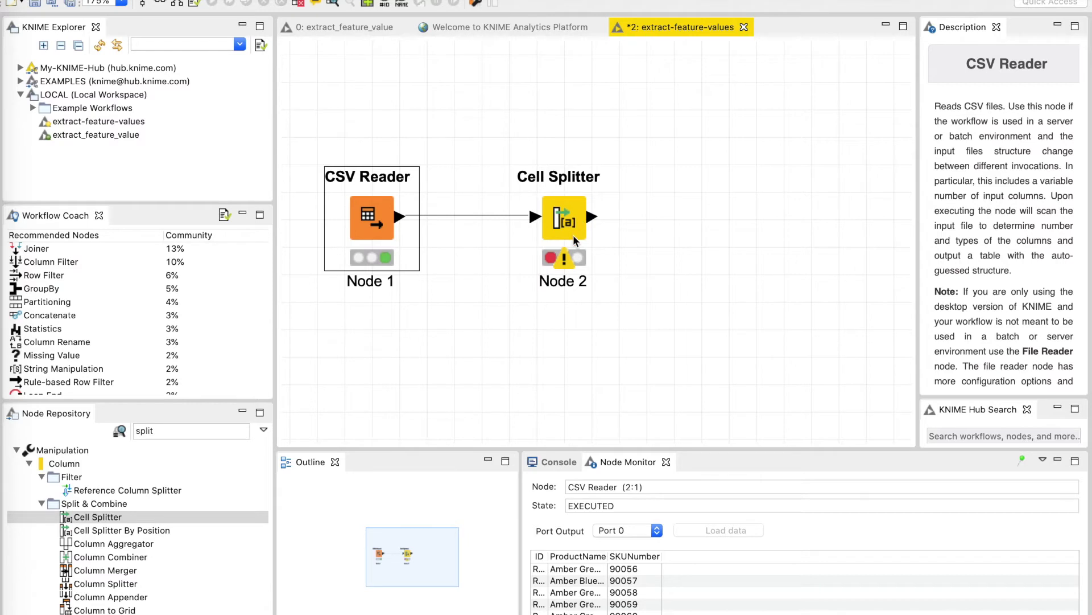
# - Configure the Cell Splitter to split the ProductName column on the delimiter "-"
pyautogui.moveTo(572, 267)
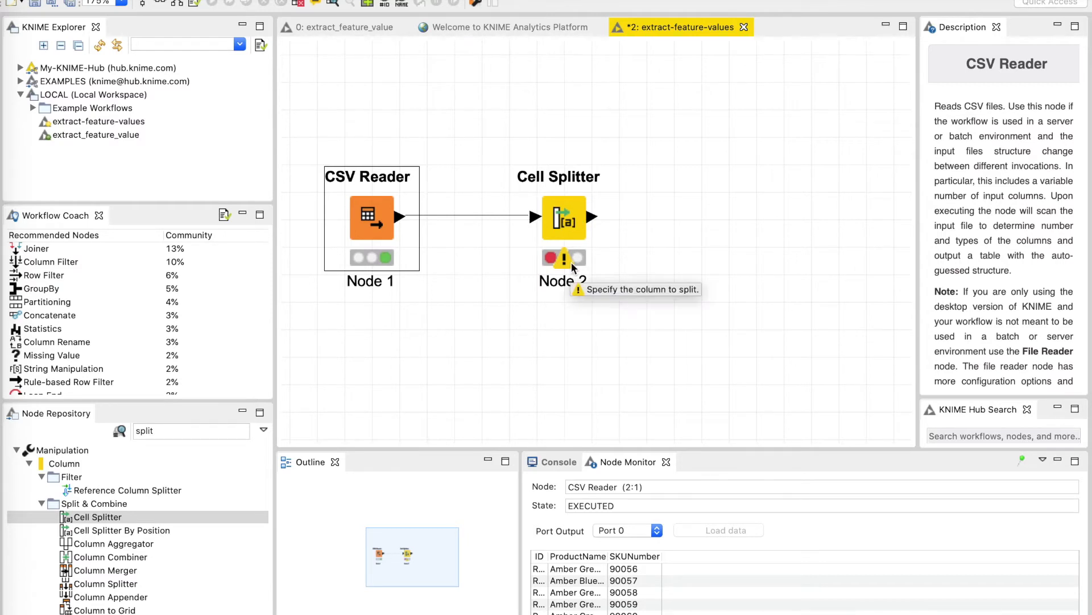
pyautogui.rightClick(563, 222)
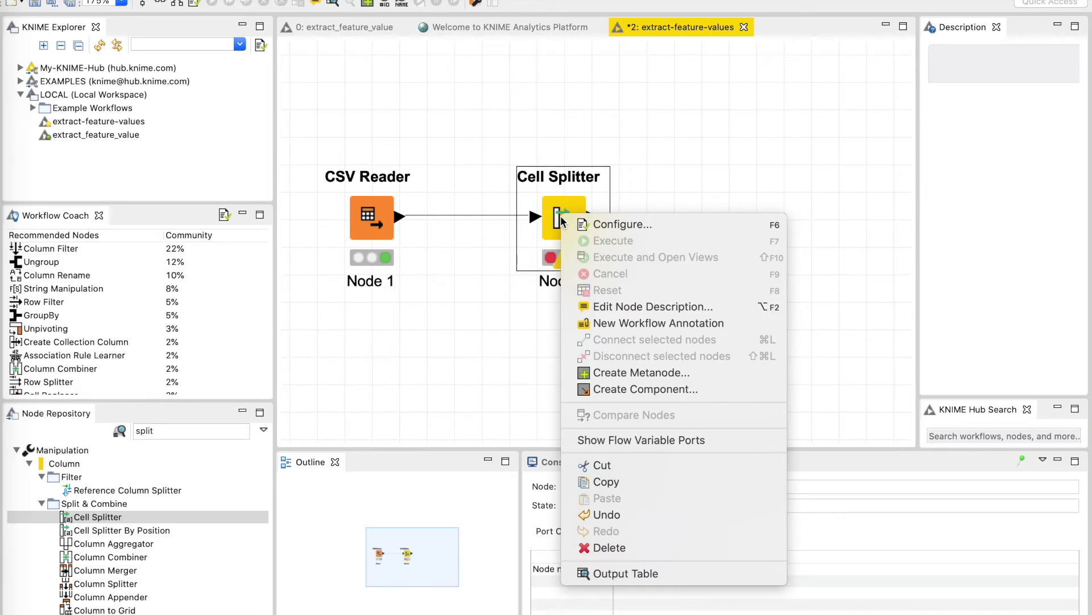
pyautogui.click(608, 225)
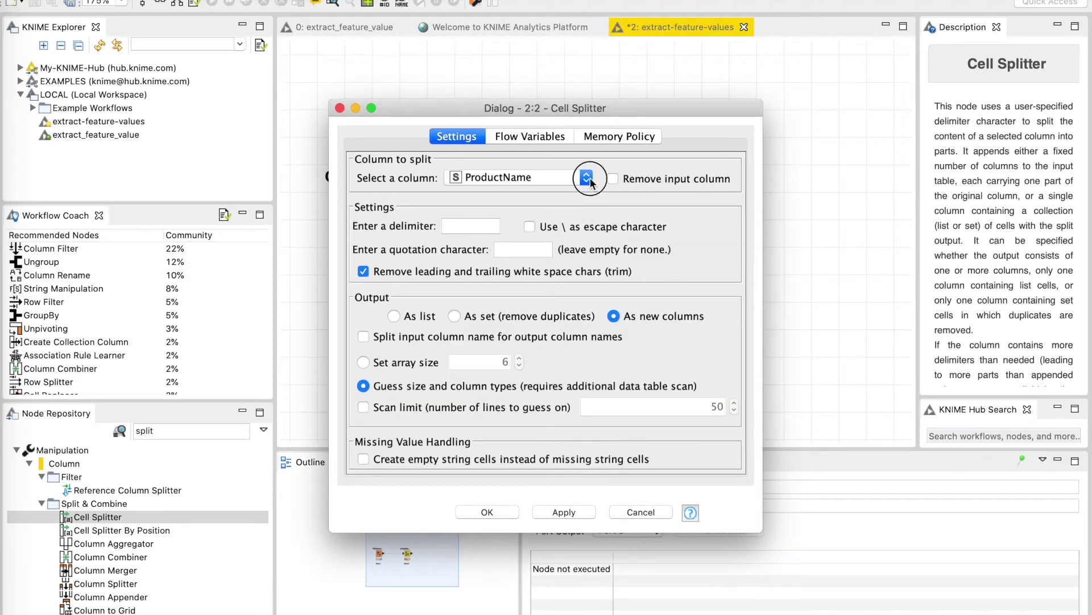
pyautogui.click(588, 177)
pyautogui.click(522, 181)
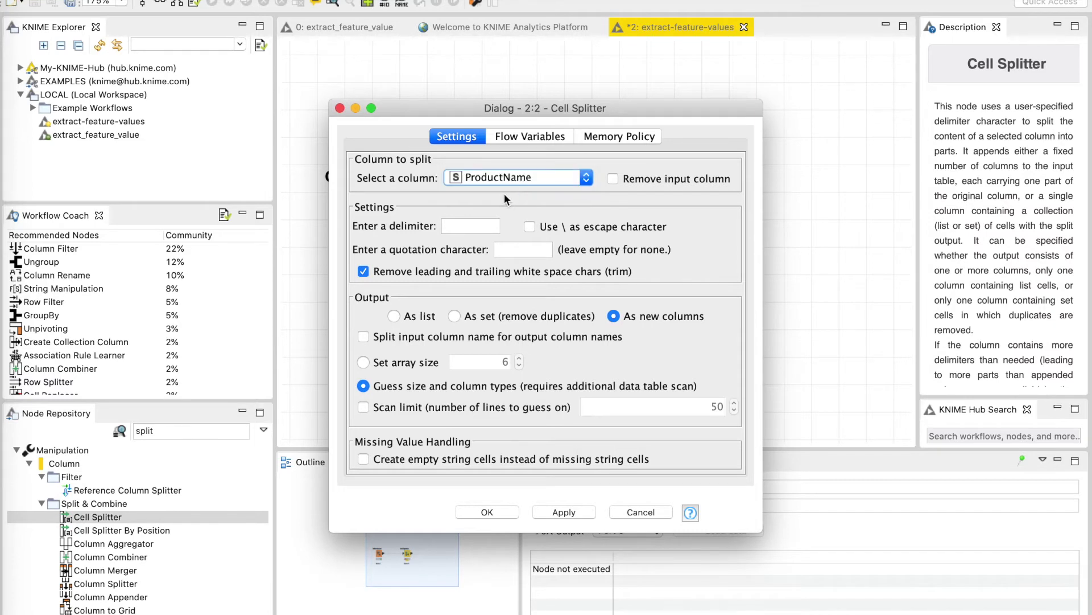
pyautogui.click(470, 226)
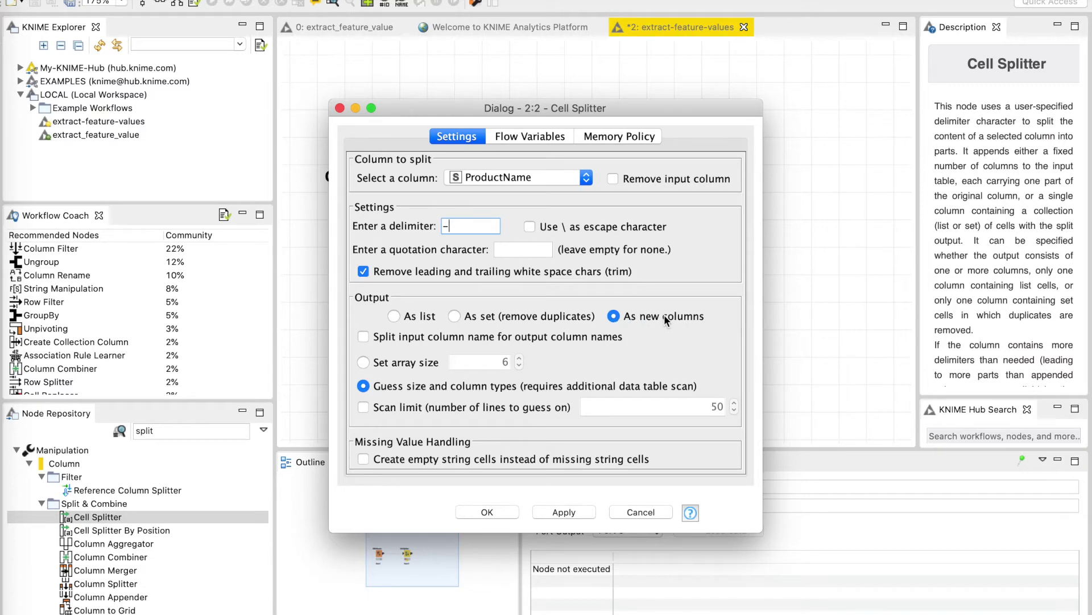
pyautogui.click(488, 514)
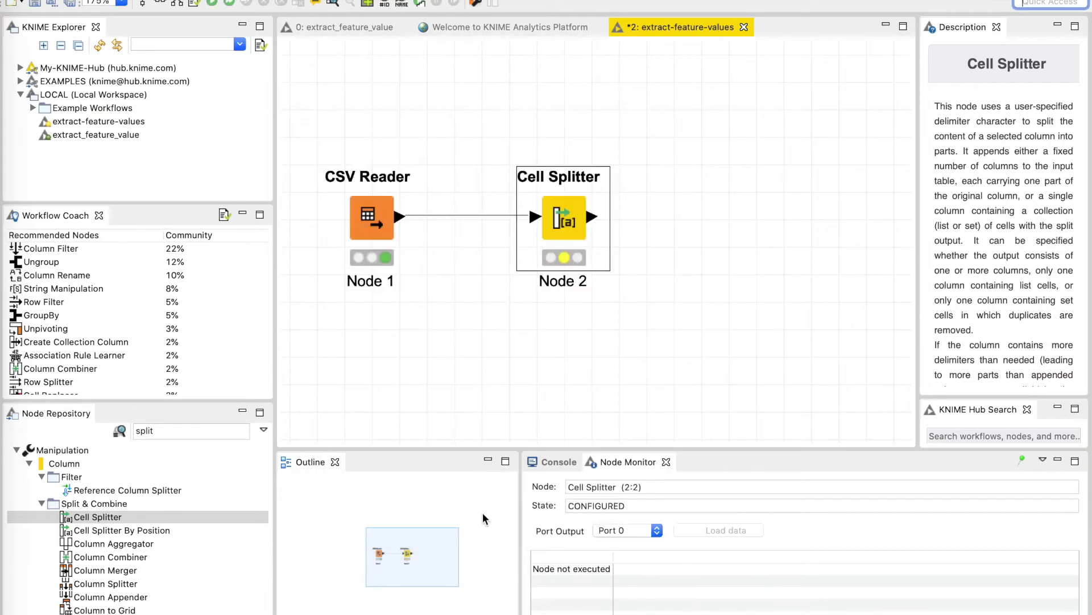
# - Execute the Cell Splitter and widen the ProductName, ProductName_Arr[0] and ProductName_Arr[1] columns in the Node Monitor
pyautogui.rightClick(564, 219)
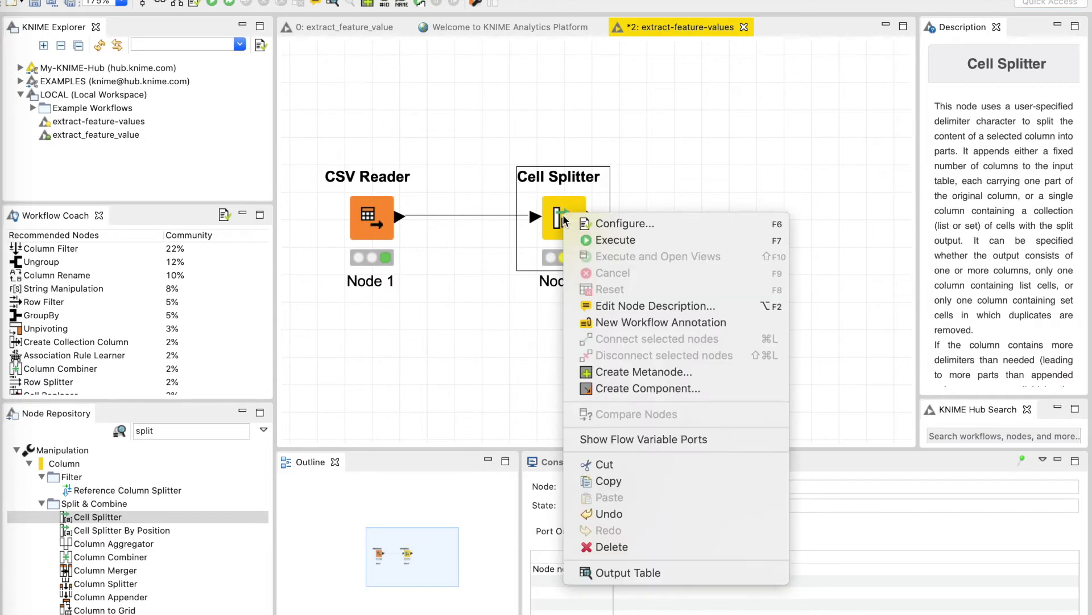
pyautogui.click(606, 241)
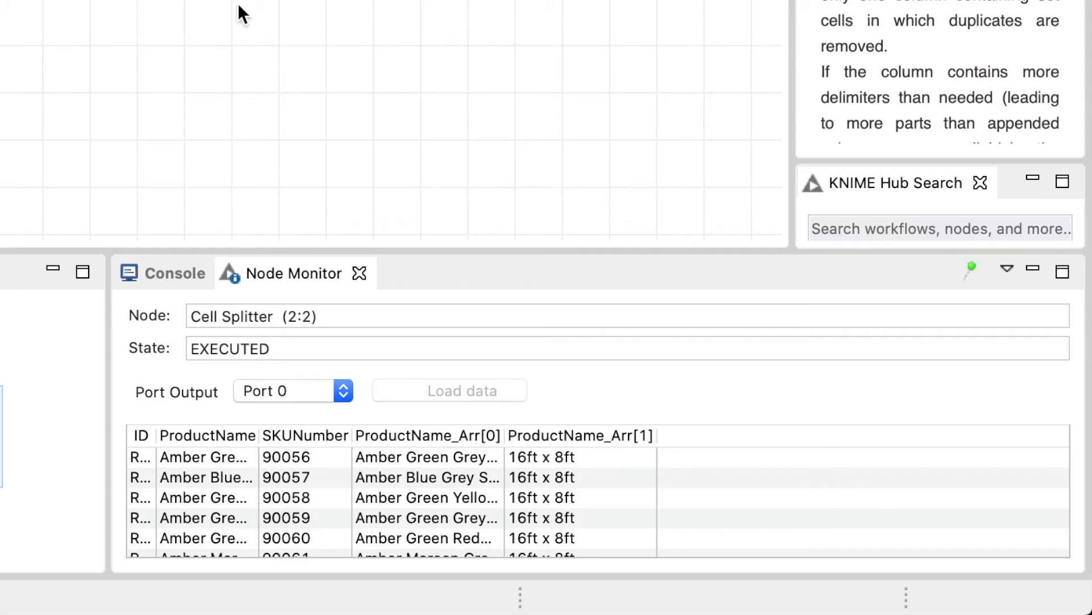
pyautogui.moveTo(258, 436); pyautogui.dragTo(449, 426)
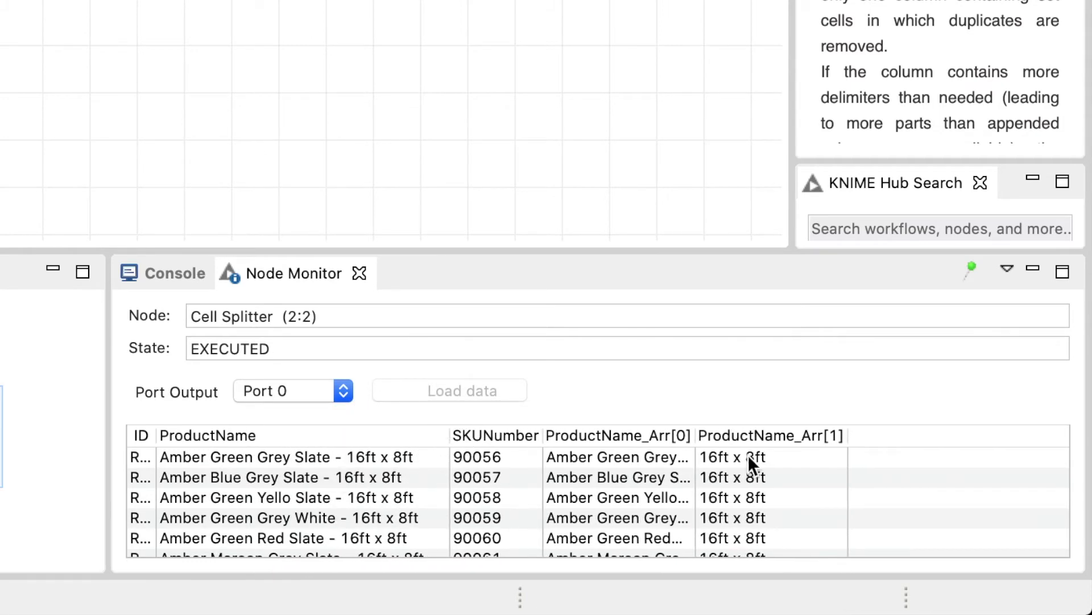
pyautogui.moveTo(699, 431); pyautogui.dragTo(745, 430)
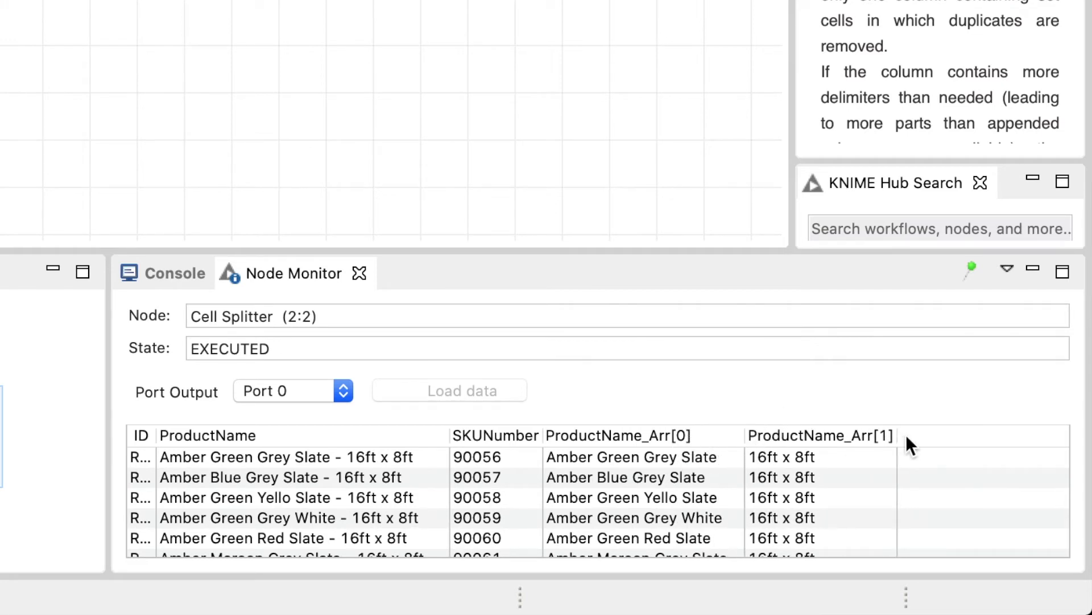
pyautogui.moveTo(898, 434); pyautogui.dragTo(930, 430)
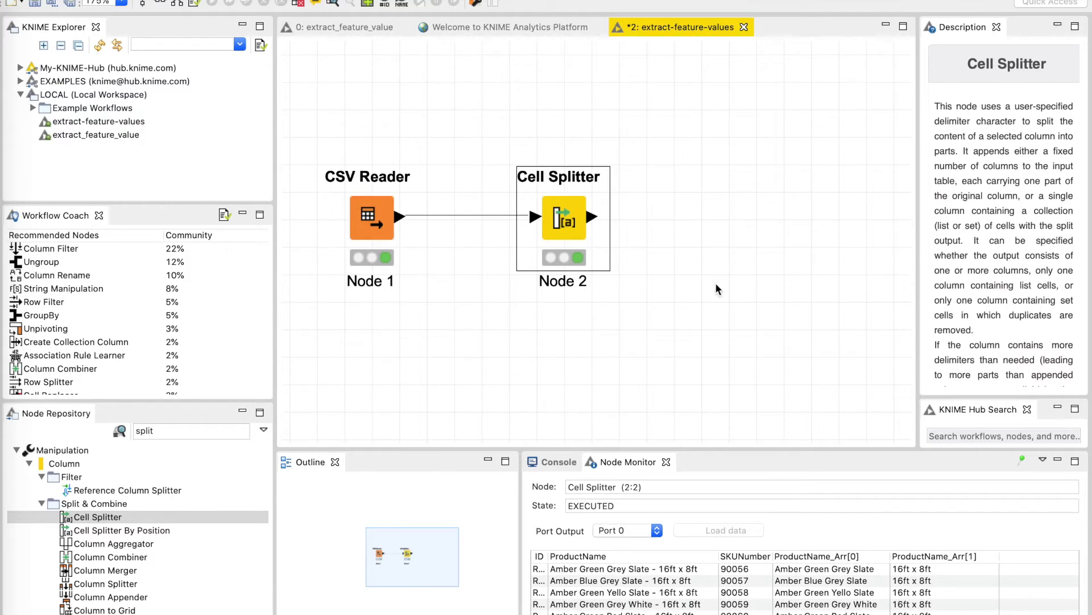
# - Clear the previous node repository search and search for string
pyautogui.click(176, 436)
pyautogui.write('\\\\\\\\')
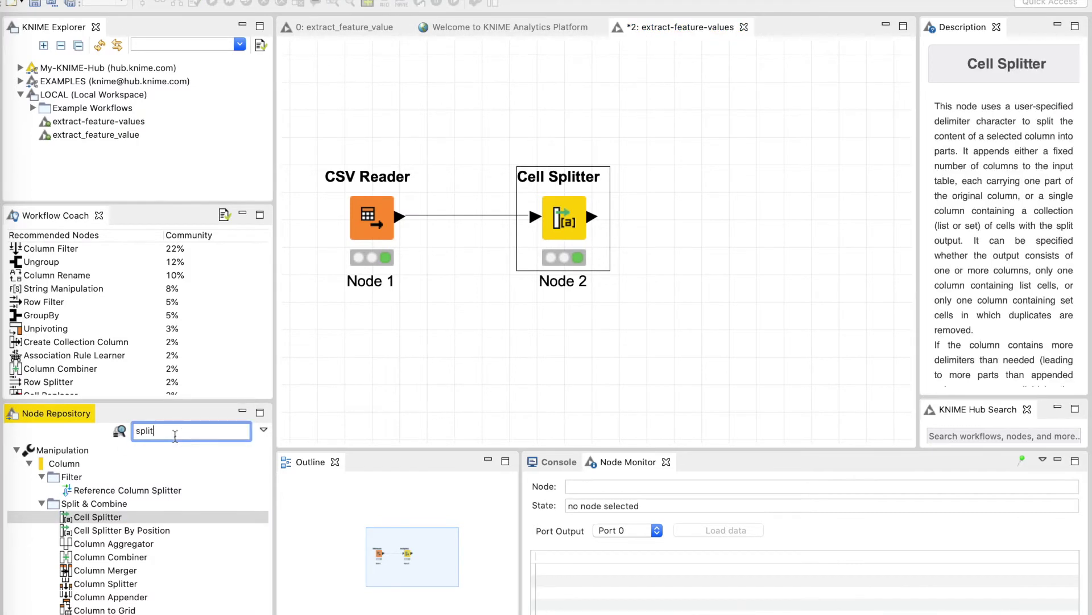
pyautogui.press('BackSpace')
pyautogui.press('BackSpace')
pyautogui.press('BackSpace')
pyautogui.press('BackSpace')
pyautogui.press('BackSpace')
pyautogui.press('BackSpace')
pyautogui.press('BackSpace')
pyautogui.press('BackSpace')
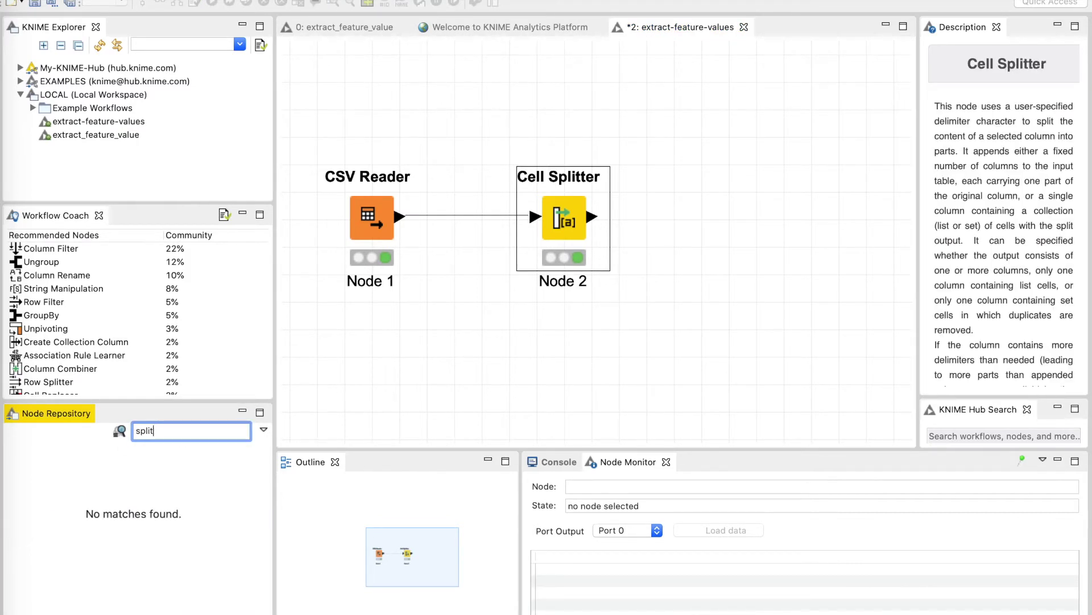
pyautogui.press('BackSpace')
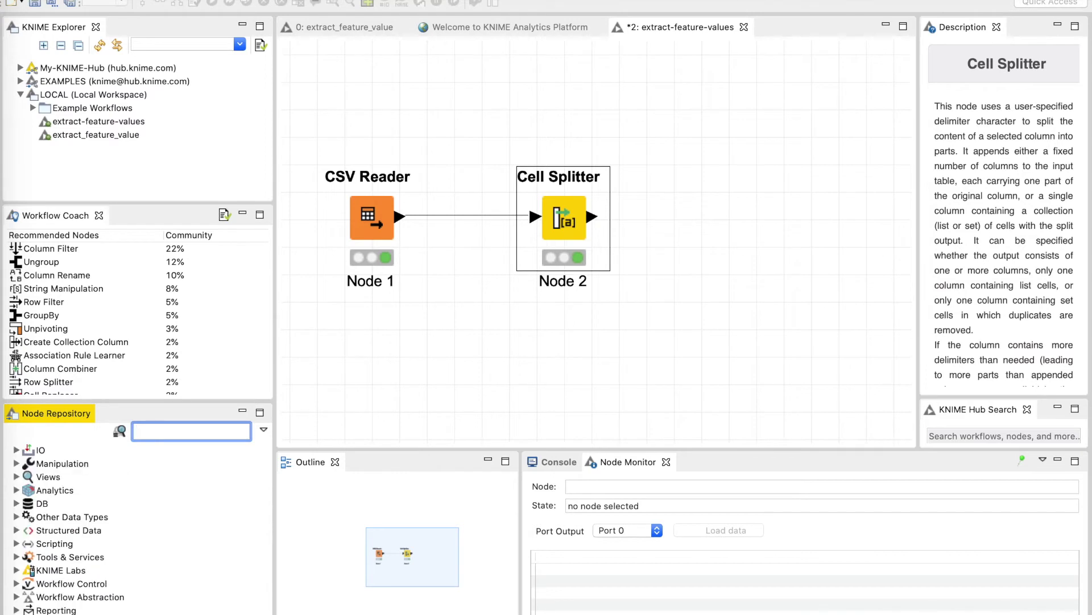
pyautogui.write('string')
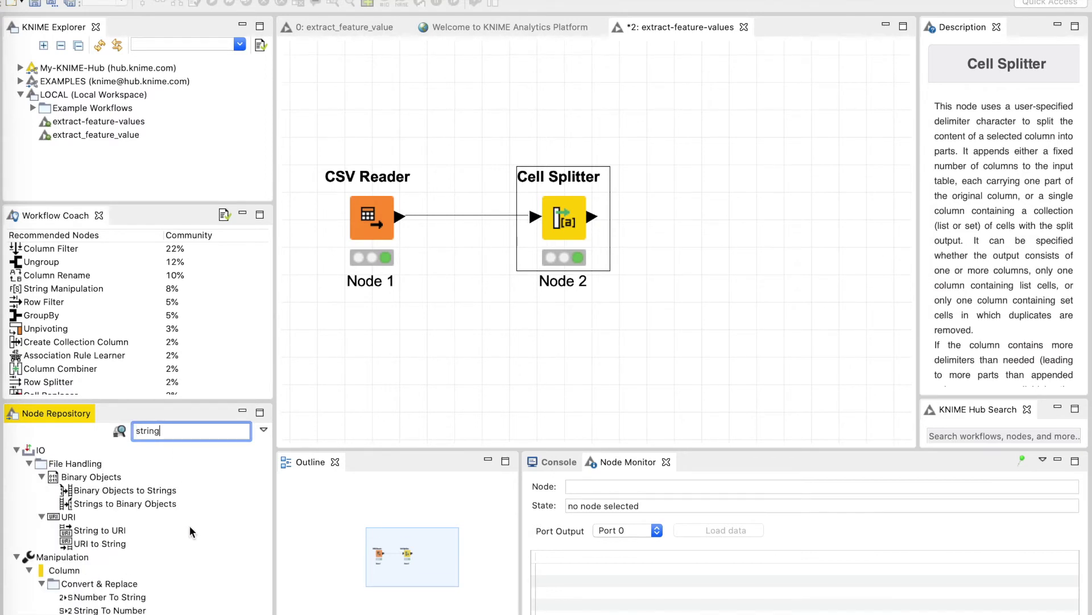
# - Add a String Manipulation node after the Cell Splitter and connect the Cell Splitter's output to it
pyautogui.scroll(-2, 153, 595)
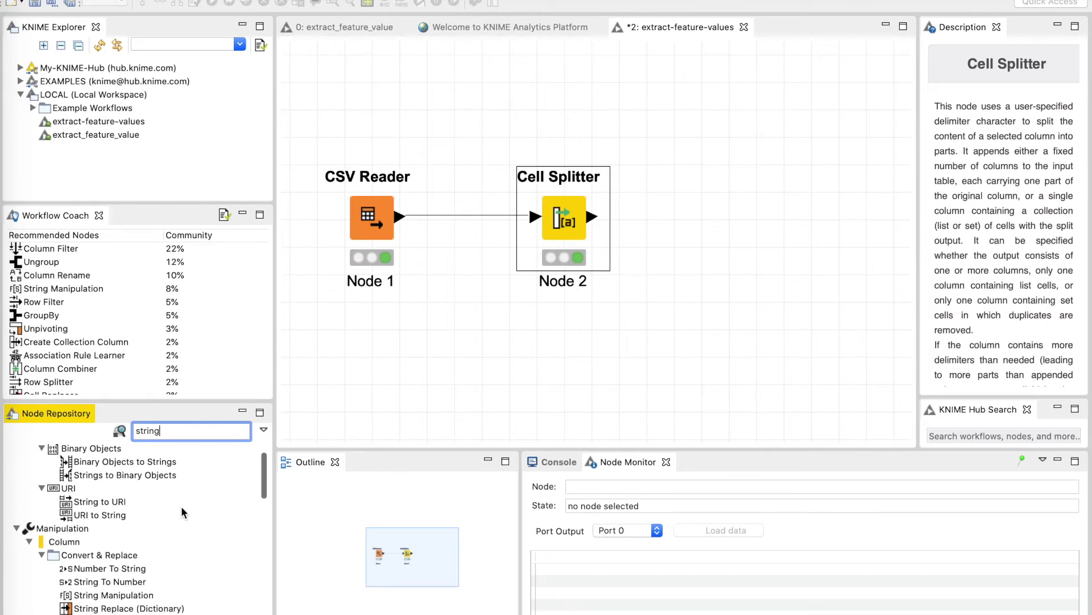
pyautogui.click(36, 292)
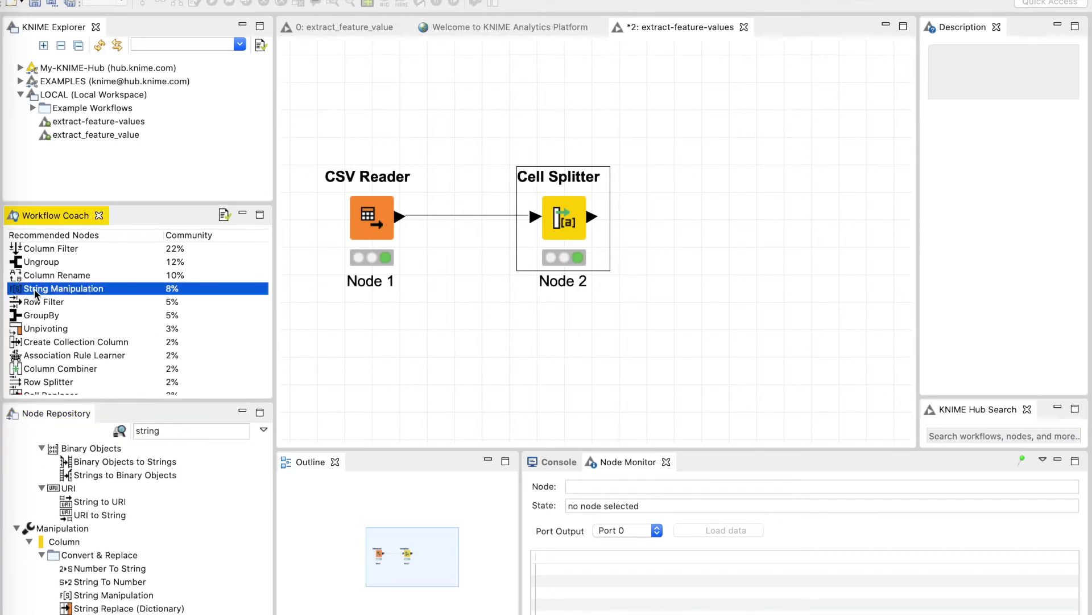
pyautogui.moveTo(36, 293); pyautogui.dragTo(767, 231)
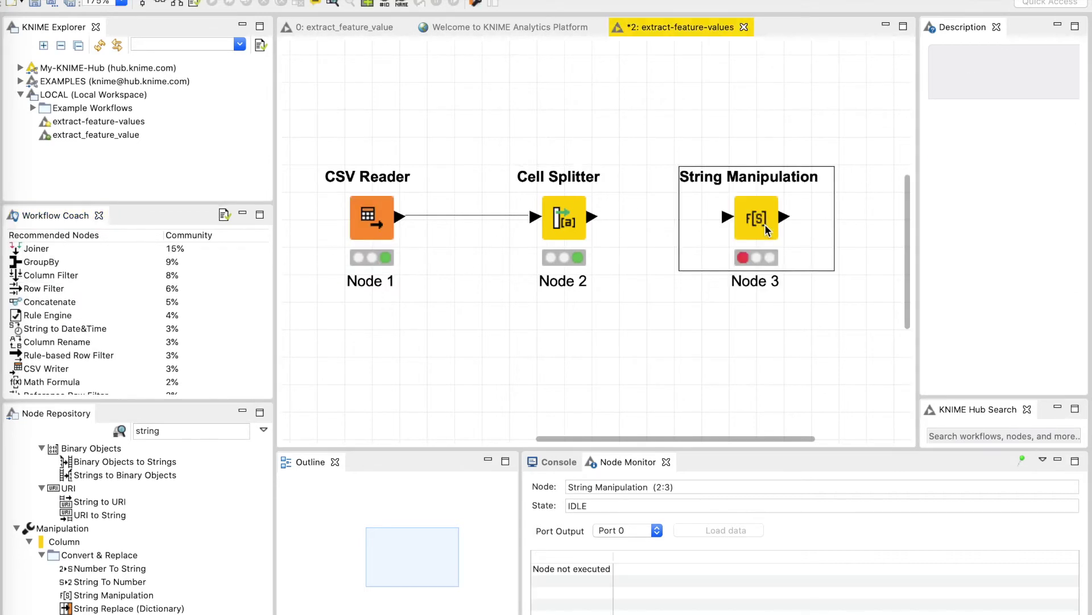
pyautogui.moveTo(595, 219); pyautogui.dragTo(734, 218)
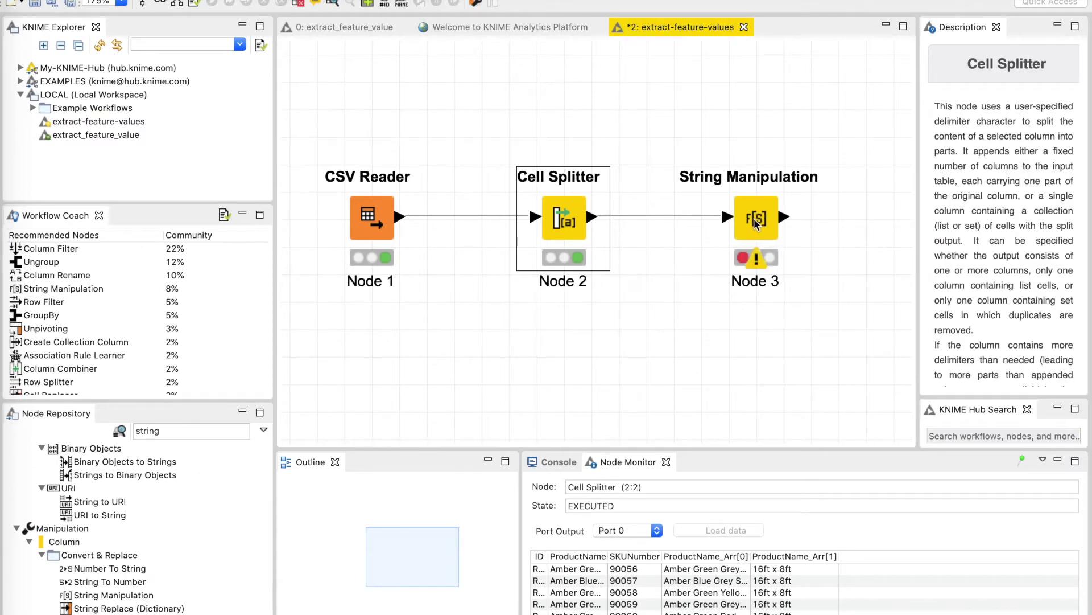
# - Open the String Manipulation configuration and build the expression removeChars($ProductName_Arr[0]$)
pyautogui.rightClick(756, 223)
pyautogui.press('Escape')
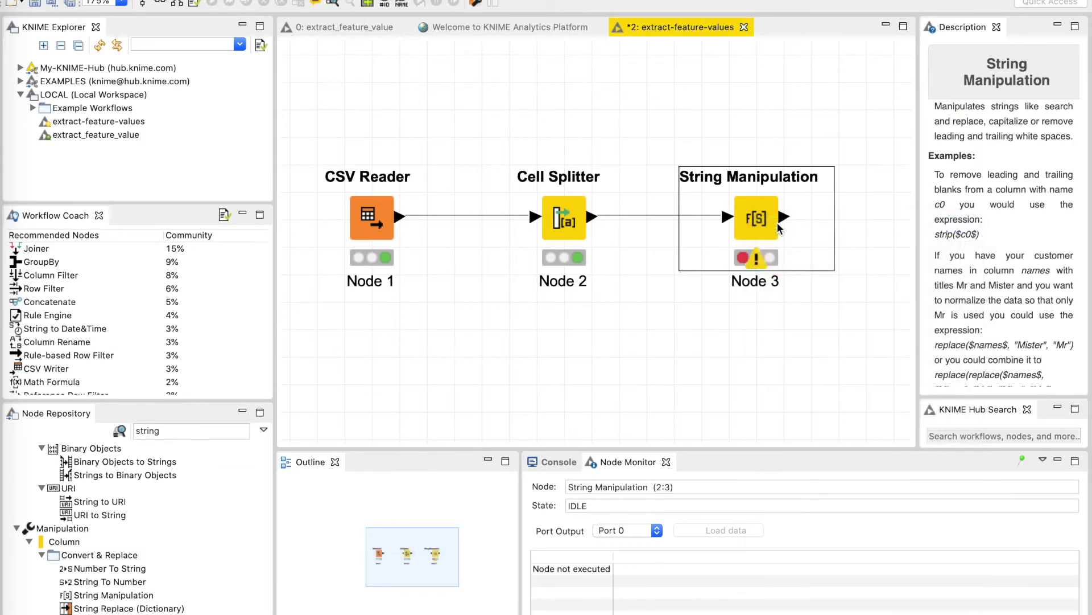
pyautogui.doubleClick(778, 225)
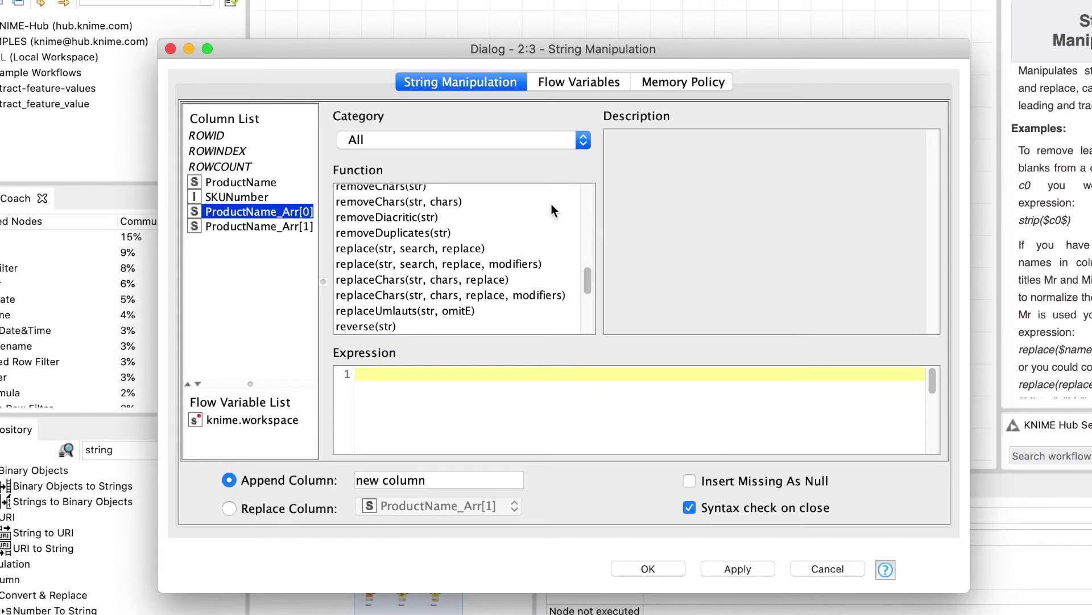
pyautogui.scroll(1, 524, 227)
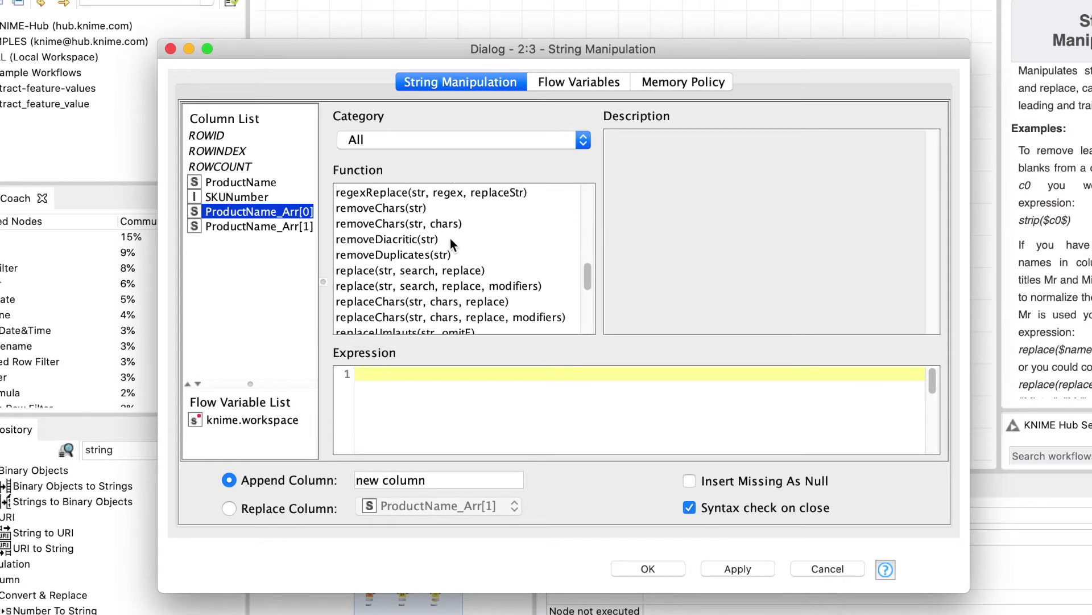
pyautogui.click(385, 208)
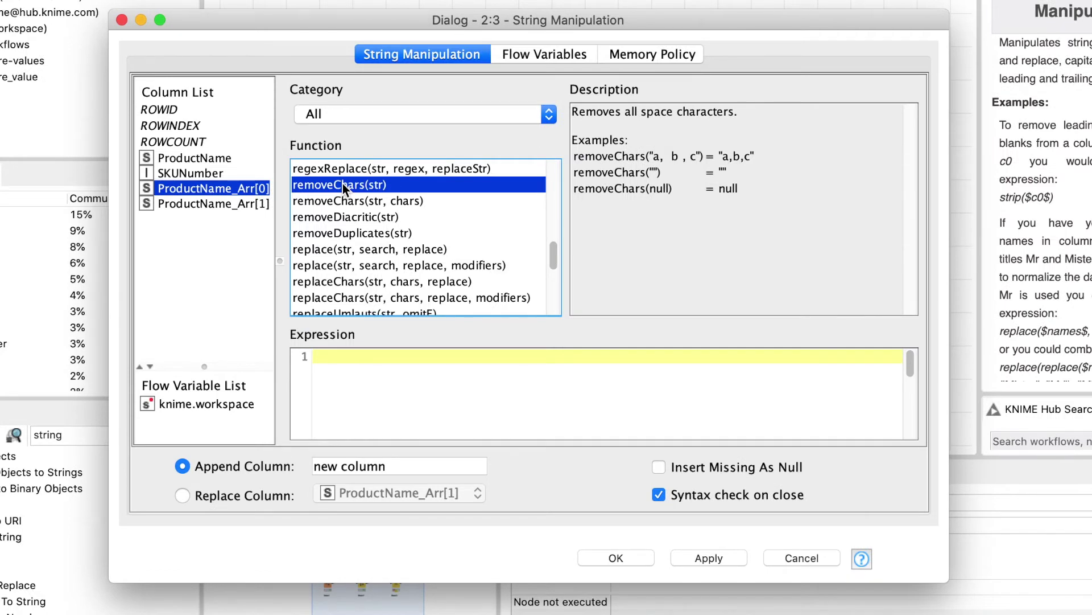
pyautogui.doubleClick(342, 184)
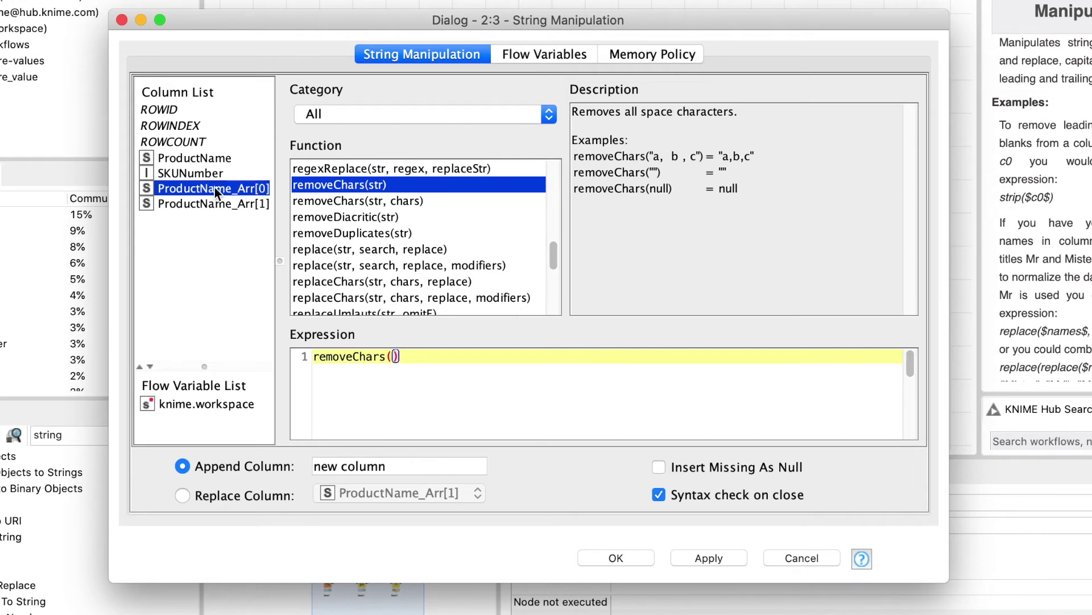
pyautogui.doubleClick(196, 191)
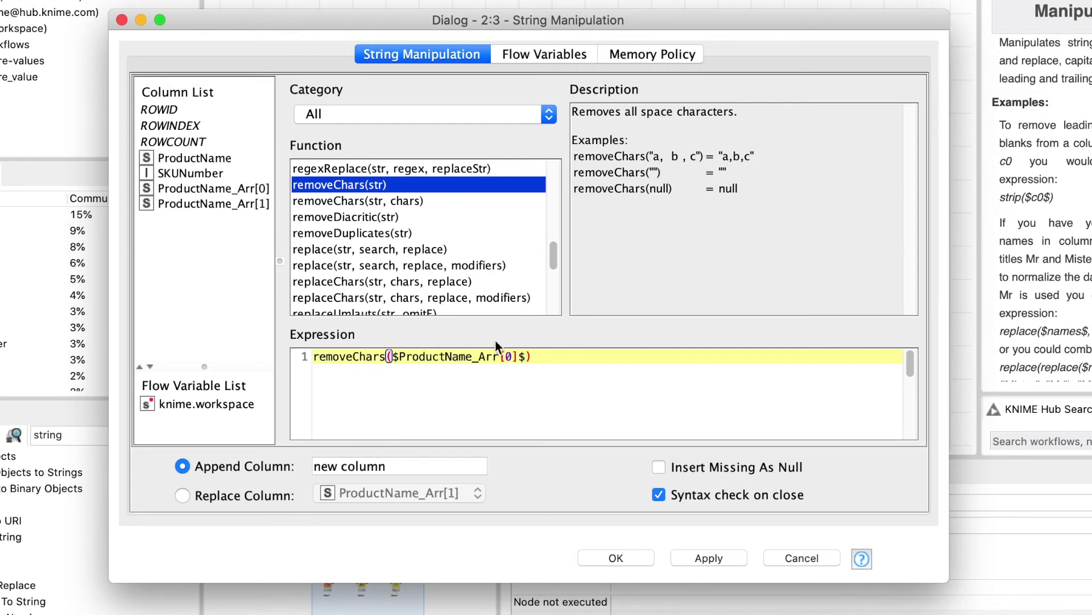
pyautogui.click(559, 361)
# - Name the String Manipulation node's appended column FeatureValue, accept the configuration and execute the node
pyautogui.click(182, 468)
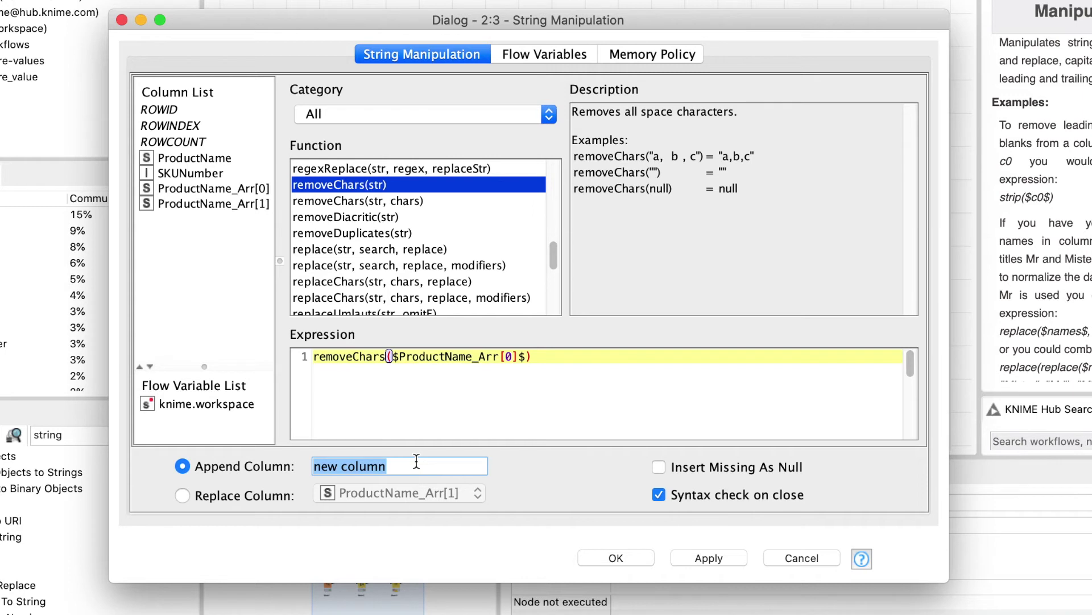
pyautogui.write('FeatureV')
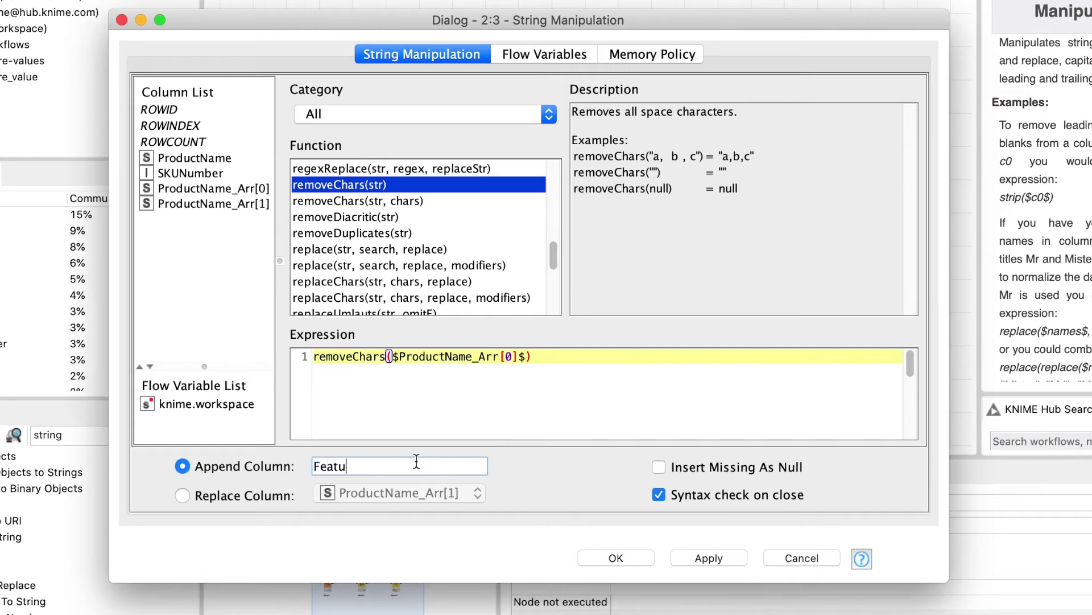
pyautogui.write('alue')
pyautogui.click(622, 558)
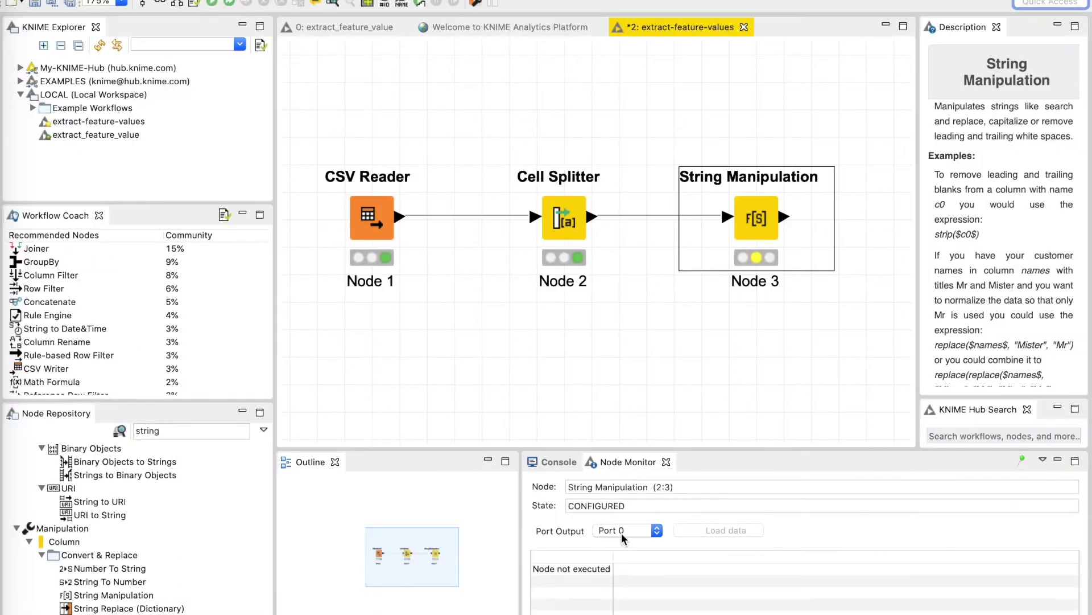
pyautogui.rightClick(758, 223)
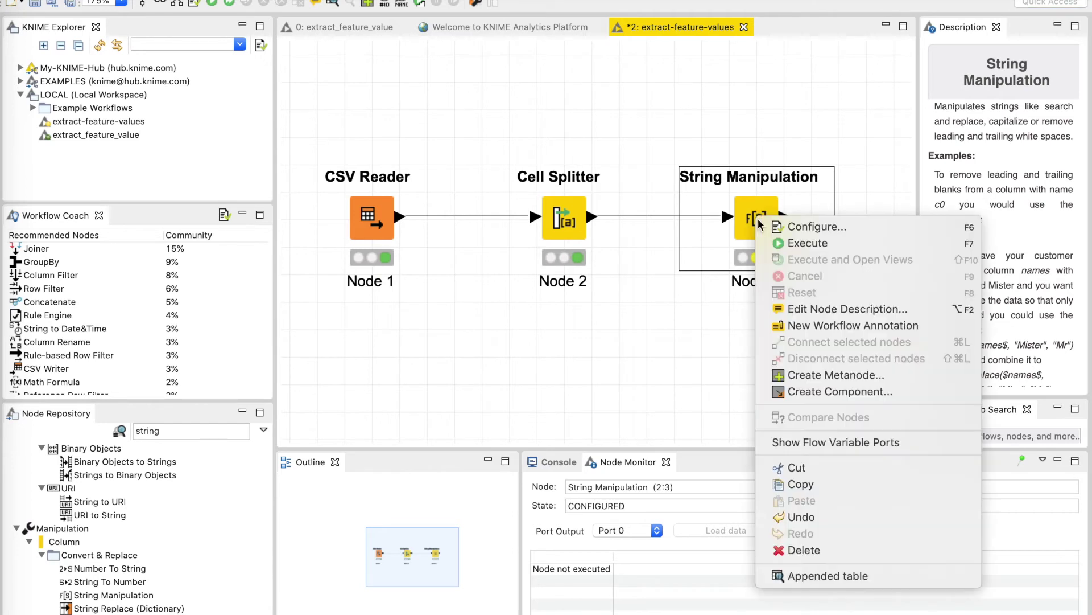
pyautogui.click(803, 244)
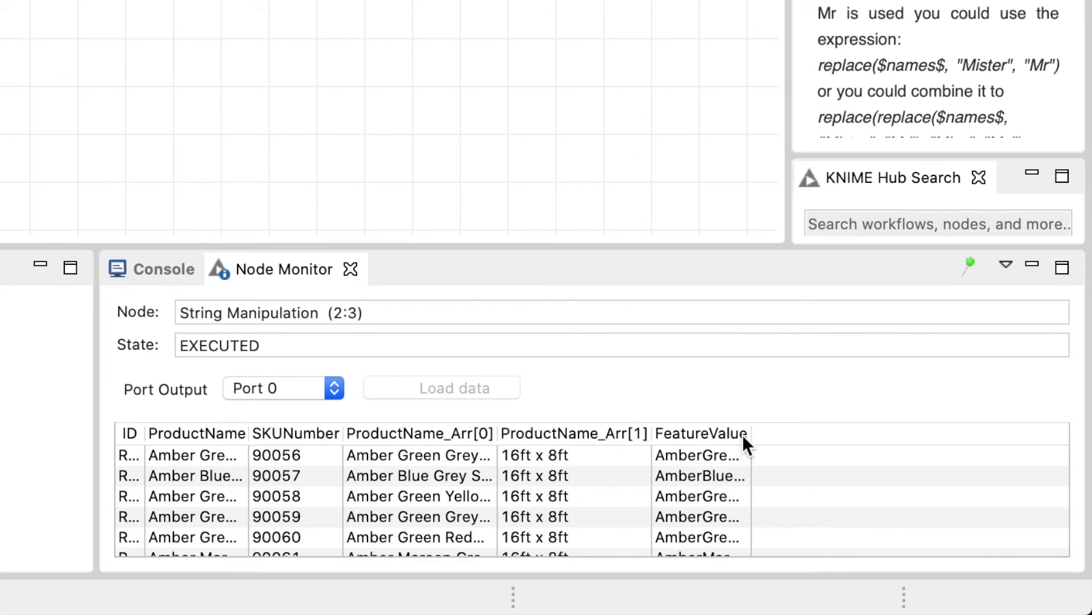
# - Widen the FeatureValue and ProductName_Arr[0] columns in the String Manipulation output and look through the rows to compare them
pyautogui.moveTo(751, 433); pyautogui.dragTo(851, 431)
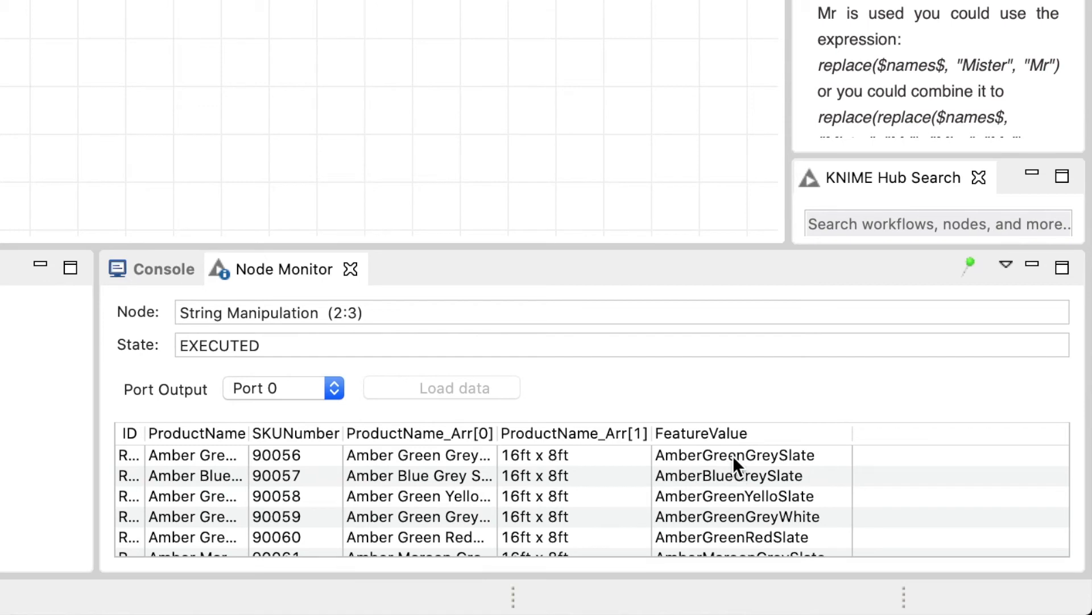
pyautogui.scroll(-10, 736, 517)
pyautogui.scroll(10, 735, 514)
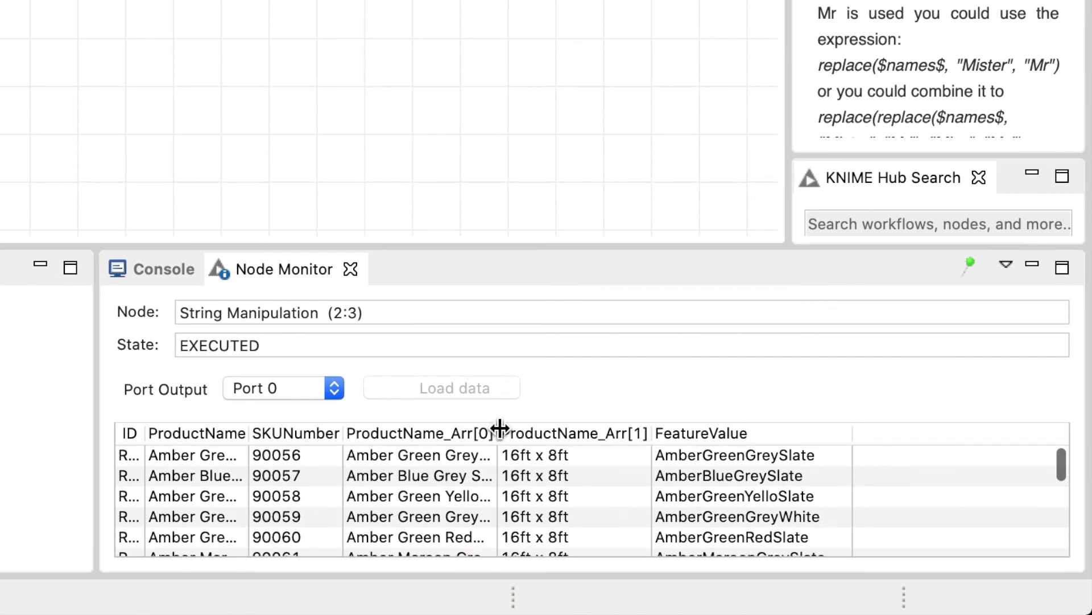
pyautogui.moveTo(500, 428); pyautogui.dragTo(525, 428)
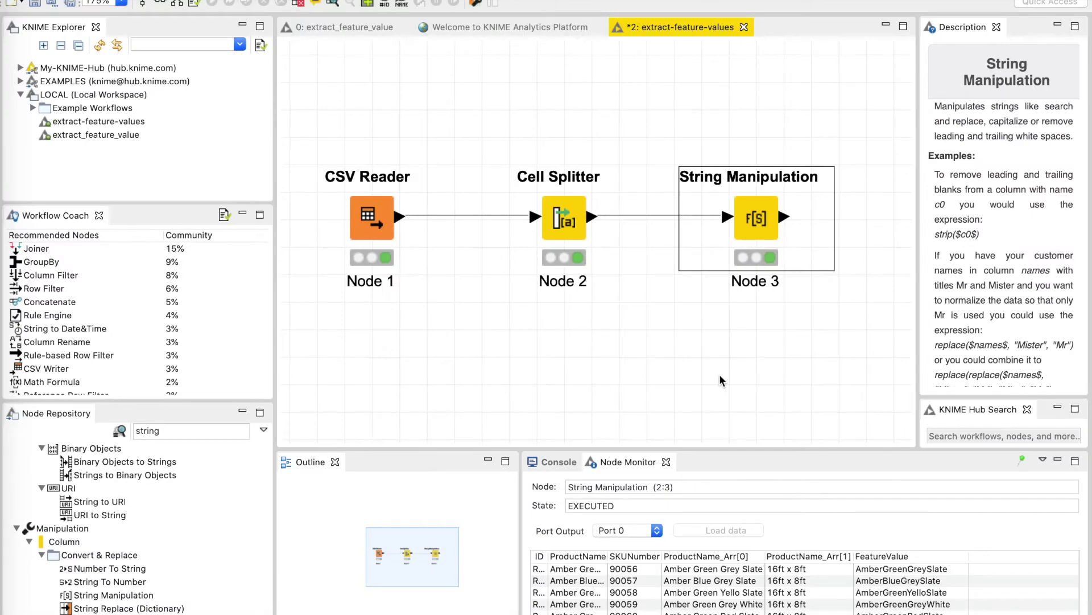
pyautogui.hscroll(5, 721, 380)
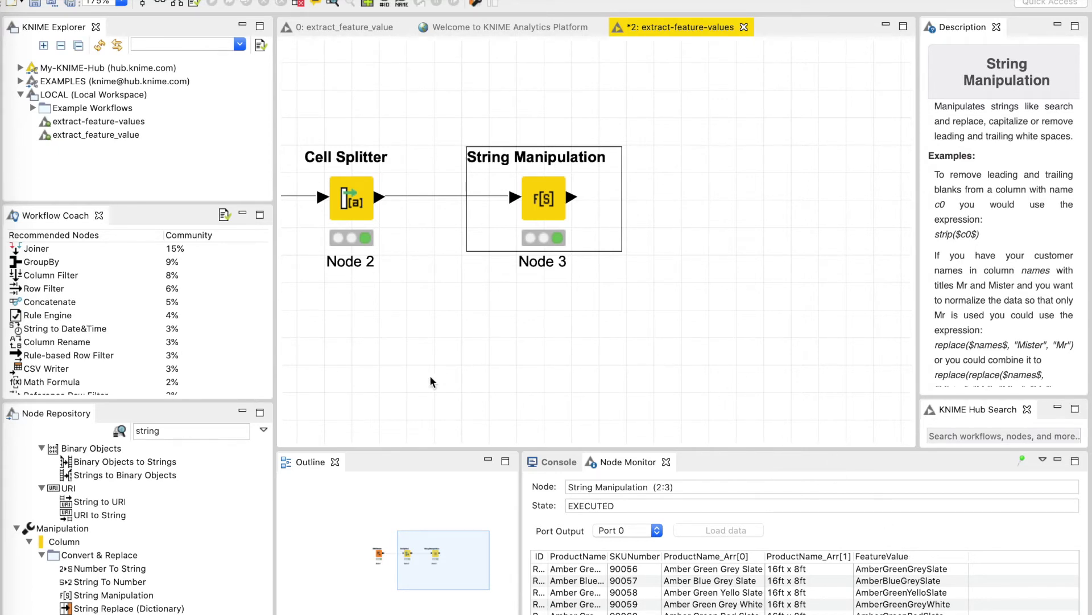
pyautogui.click(199, 431)
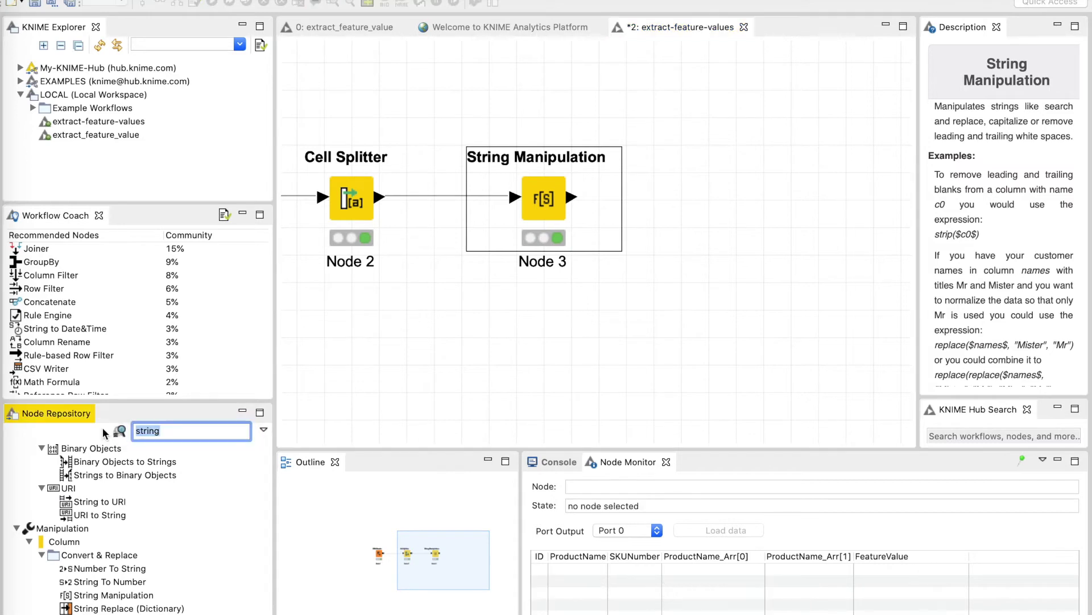
pyautogui.press('BackSpace')
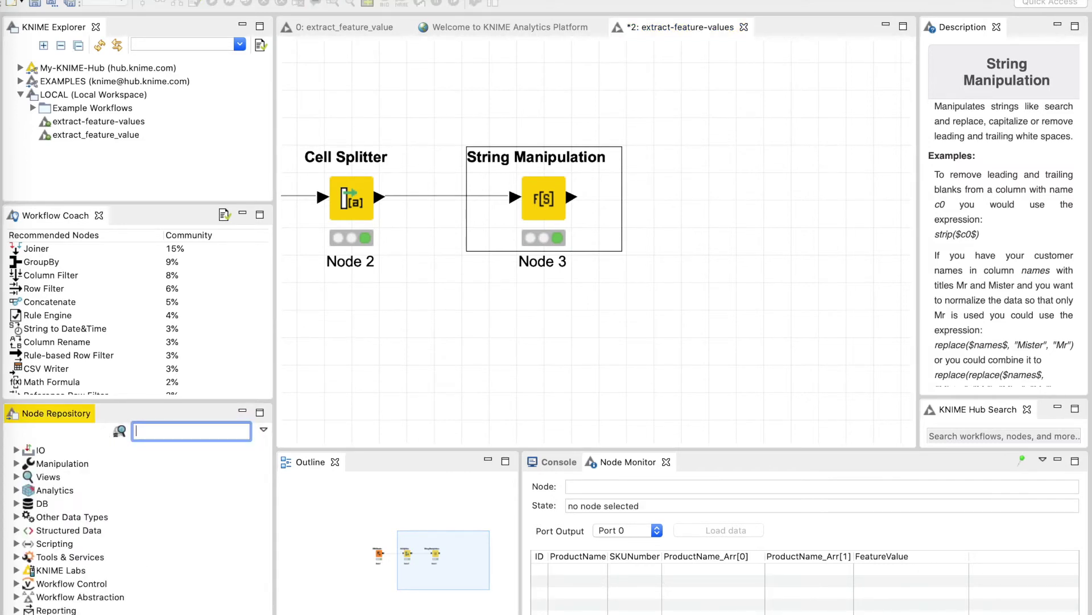
pyautogui.write('select')
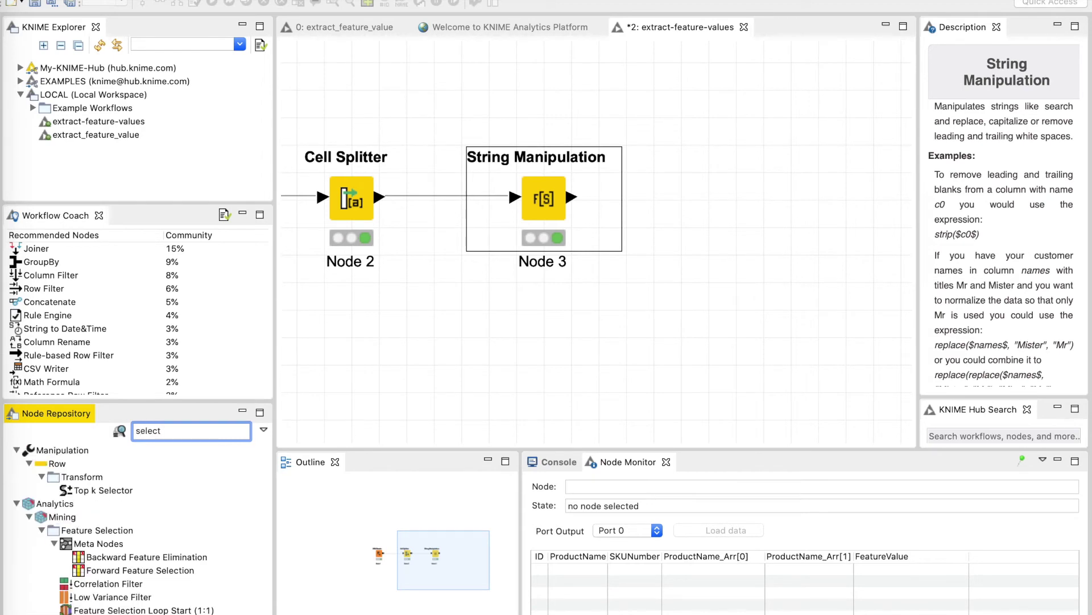
pyautogui.press('BackSpace')
pyautogui.press('BackSpace')
pyautogui.press('BackSpace')
pyautogui.press('BackSpace')
pyautogui.press('BackSpace')
pyautogui.press('BackSpace')
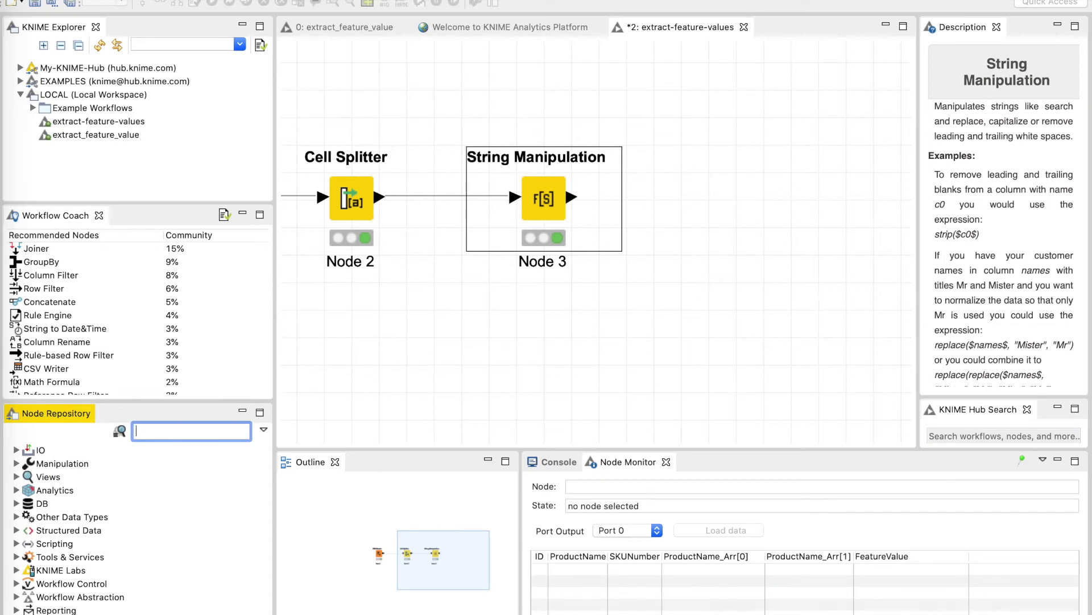
# - Search the node repository for column filt, add a Column Filter after String Manipulation and connect String Manipulation's output to it
pyautogui.write('column')
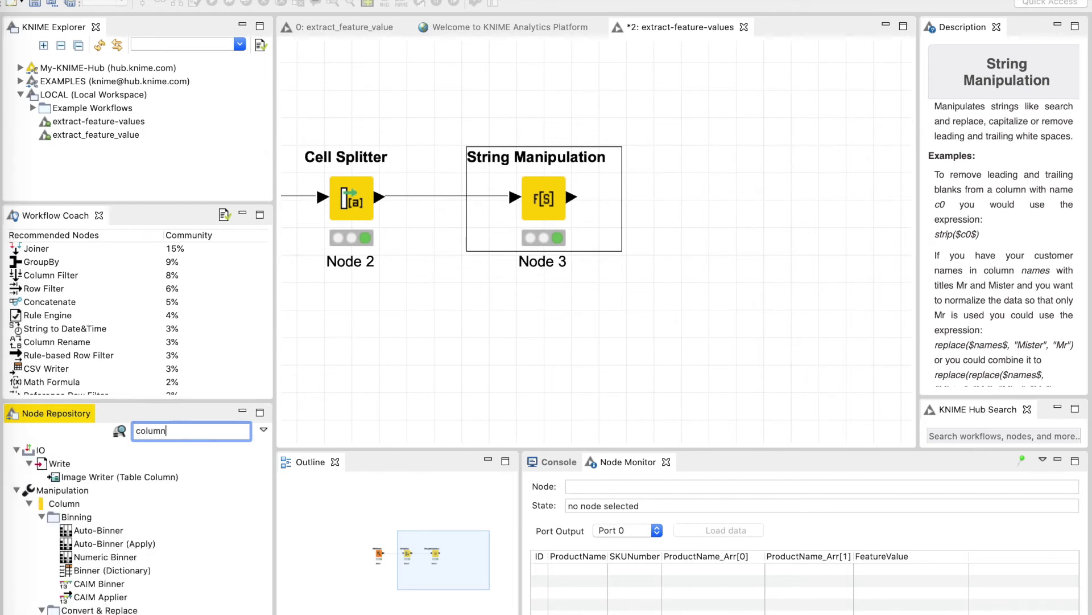
pyautogui.write(' filt')
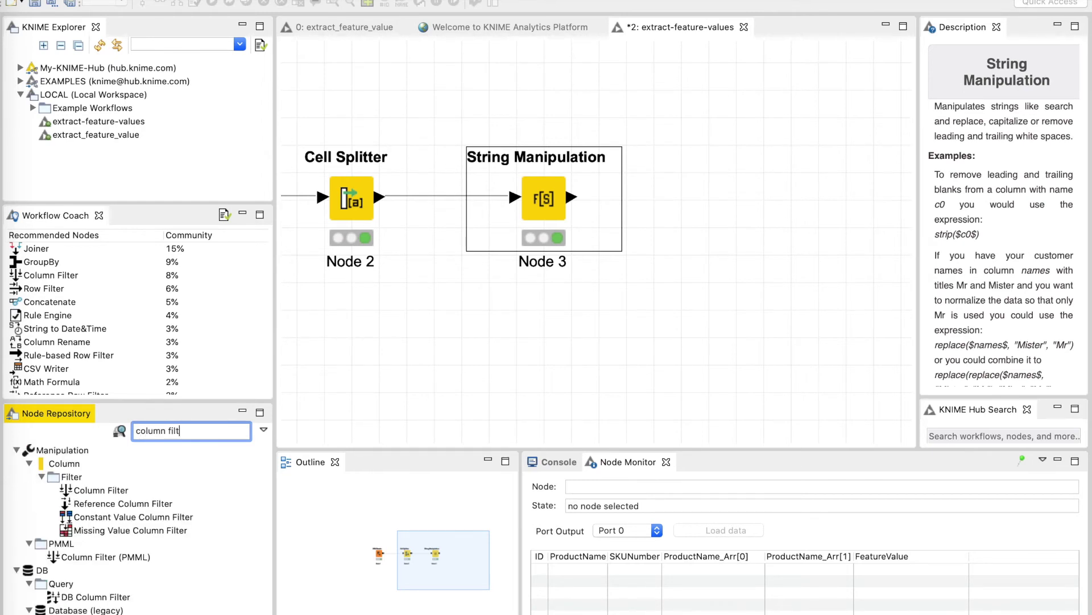
pyautogui.click(95, 493)
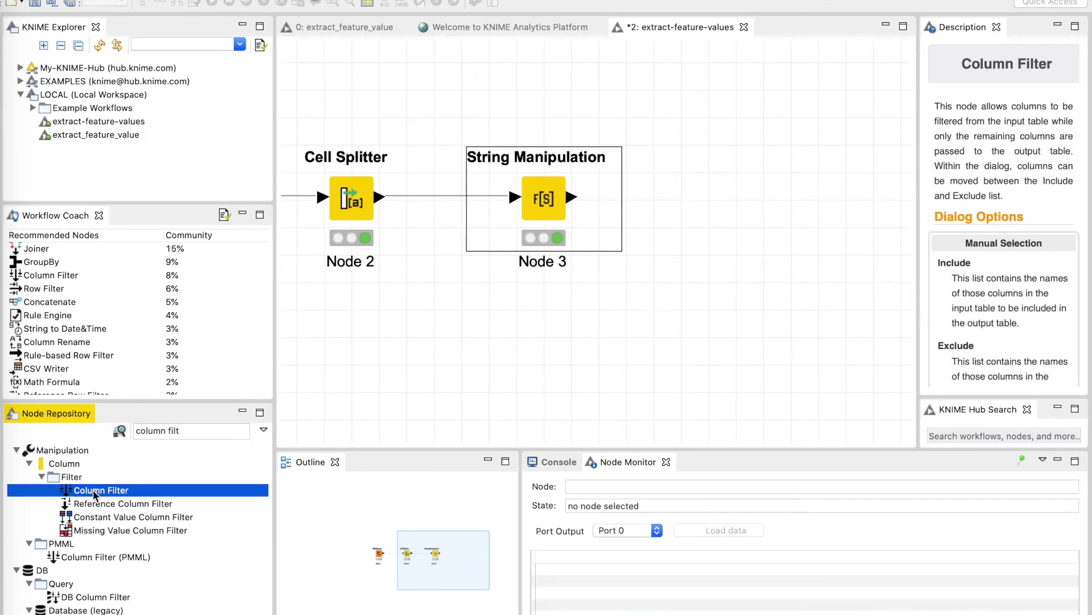
pyautogui.moveTo(95, 495); pyautogui.dragTo(793, 196)
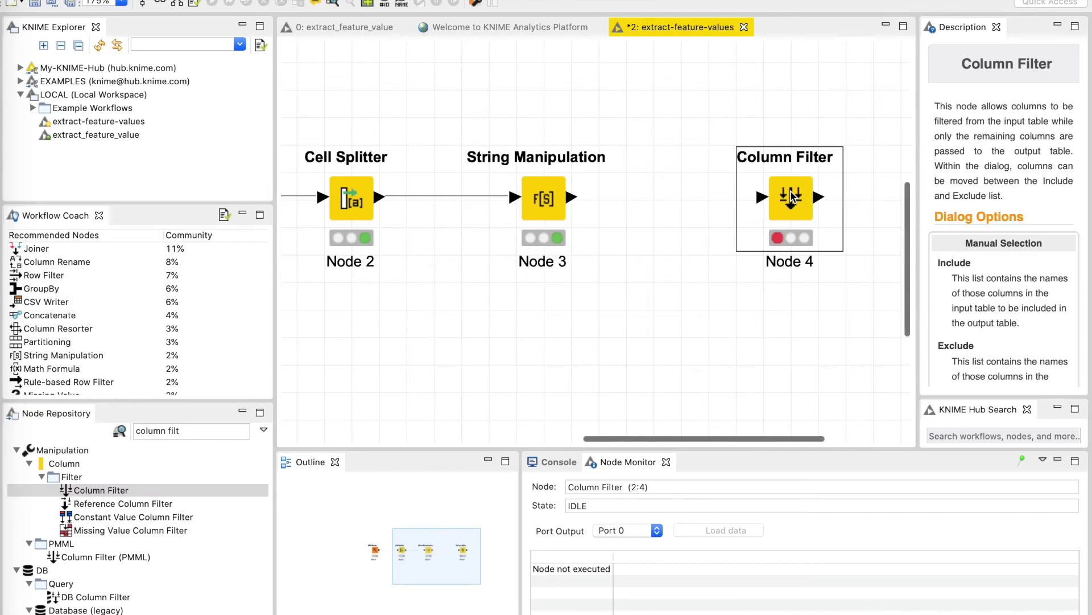
pyautogui.moveTo(572, 198); pyautogui.dragTo(758, 199)
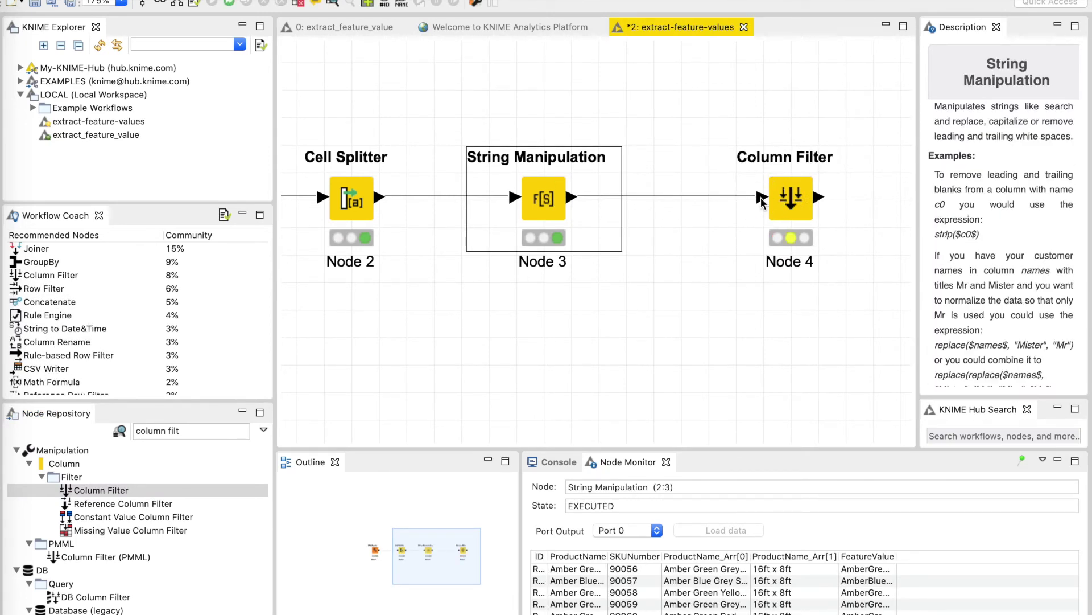
# - Configure the Column Filter to include only FeatureValue and exclude all other columns, and execute the node
pyautogui.click(802, 200)
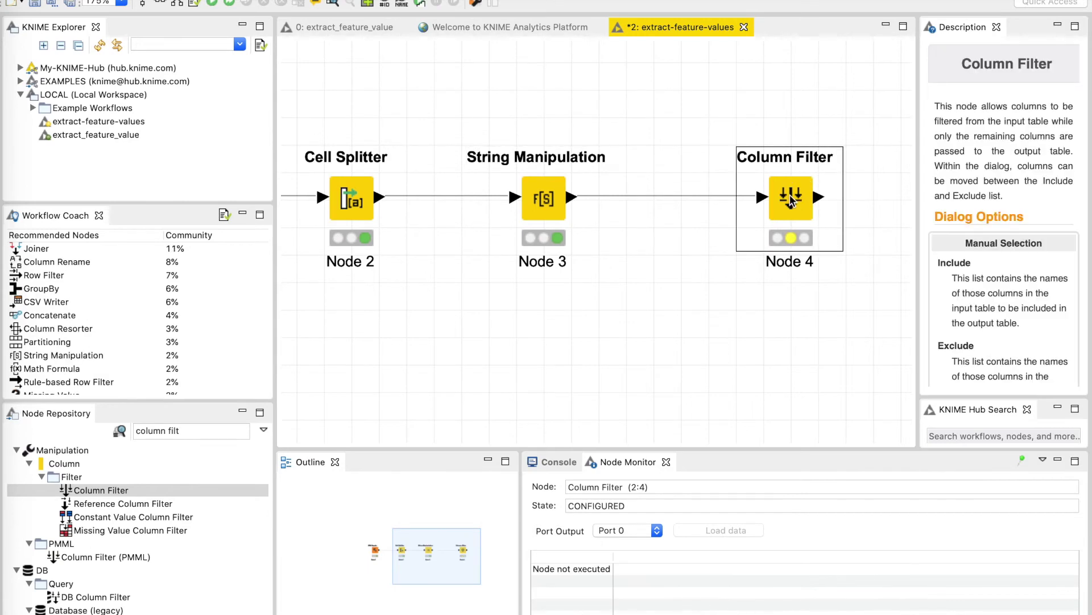
pyautogui.rightClick(791, 200)
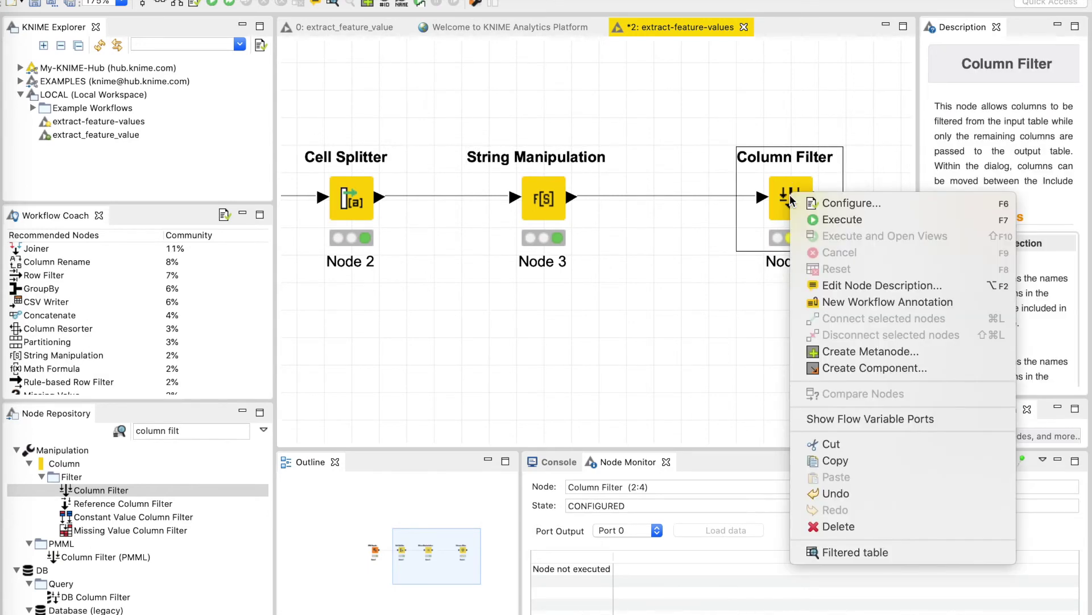
pyautogui.click(819, 205)
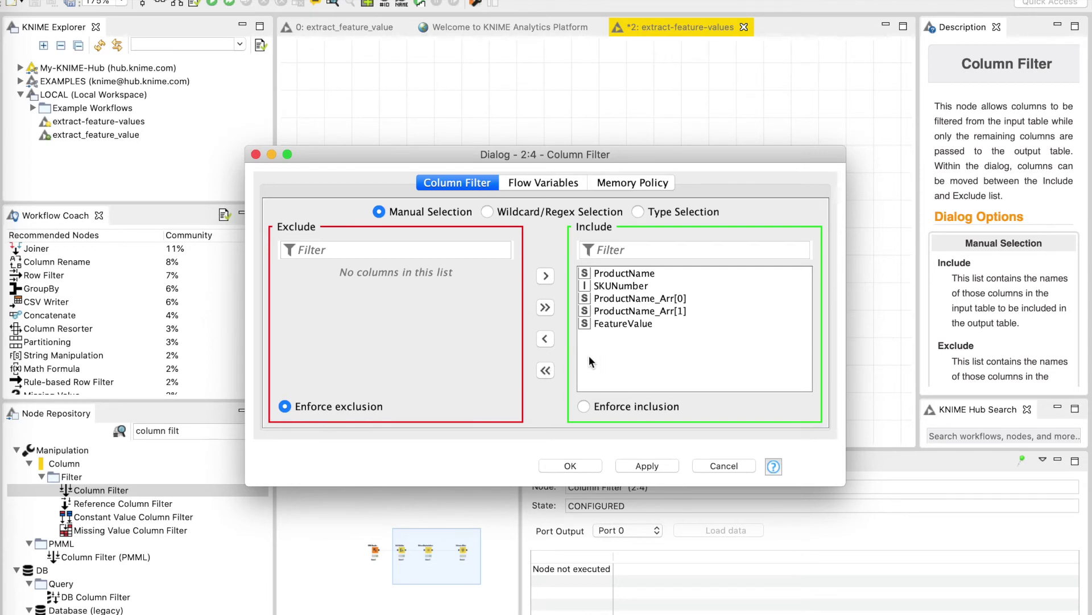
pyautogui.click(546, 371)
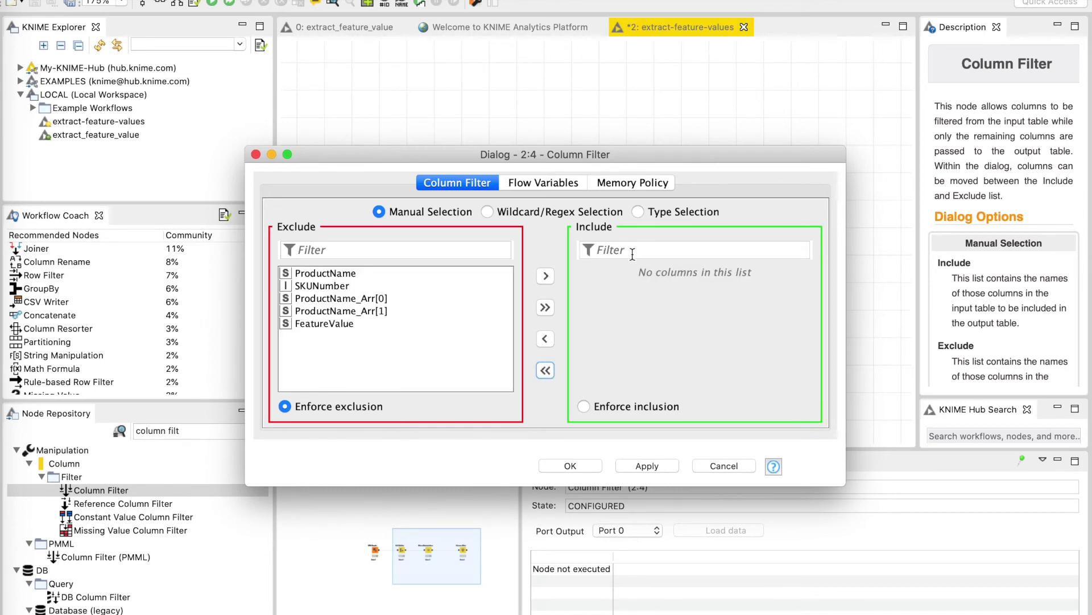
pyautogui.click(334, 323)
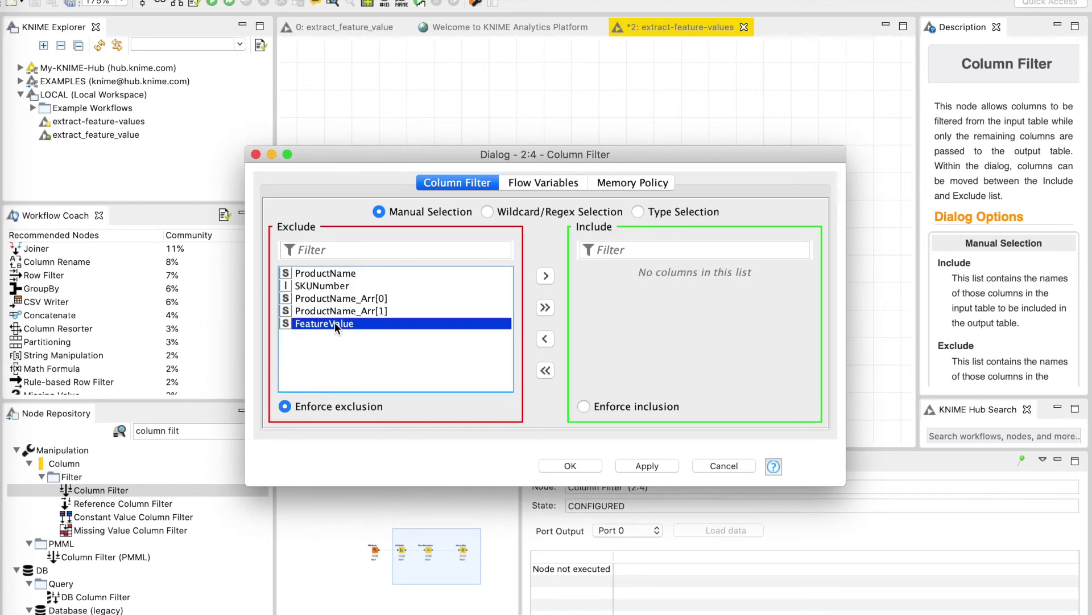
pyautogui.click(547, 277)
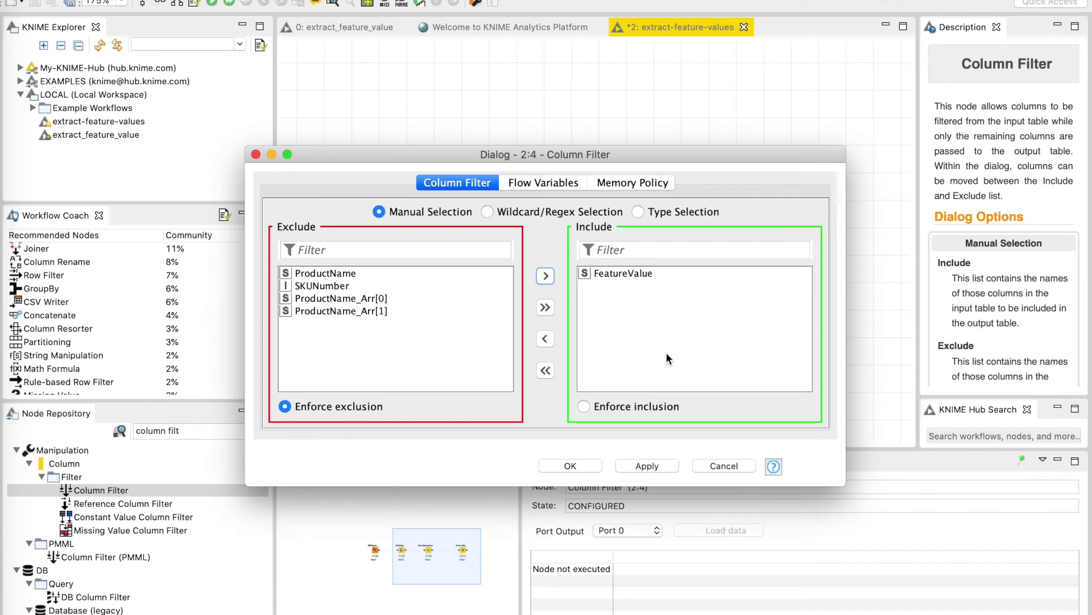
pyautogui.click(568, 465)
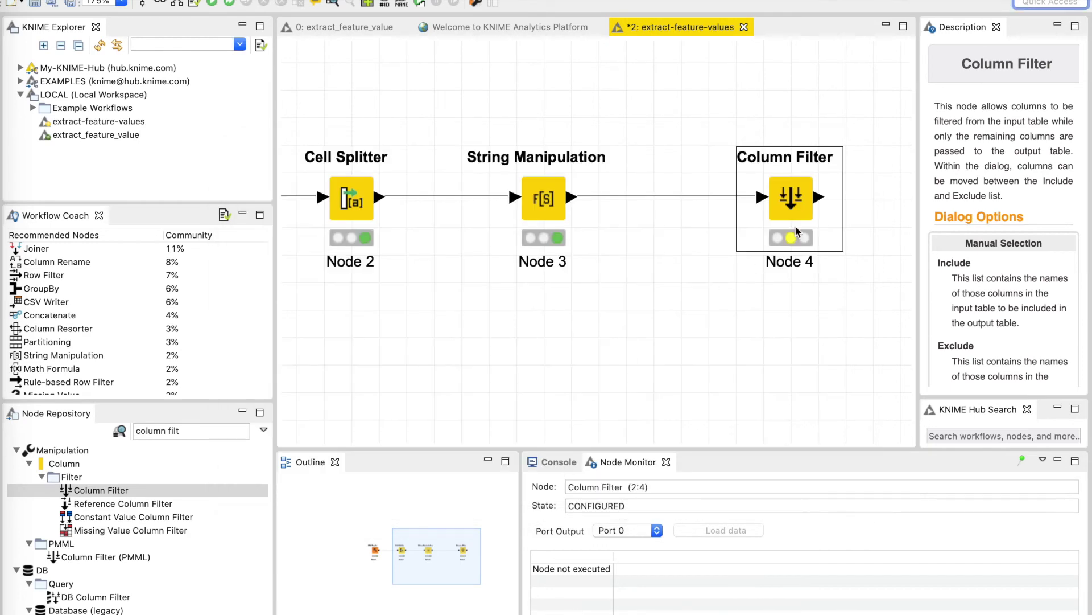
pyautogui.rightClick(790, 202)
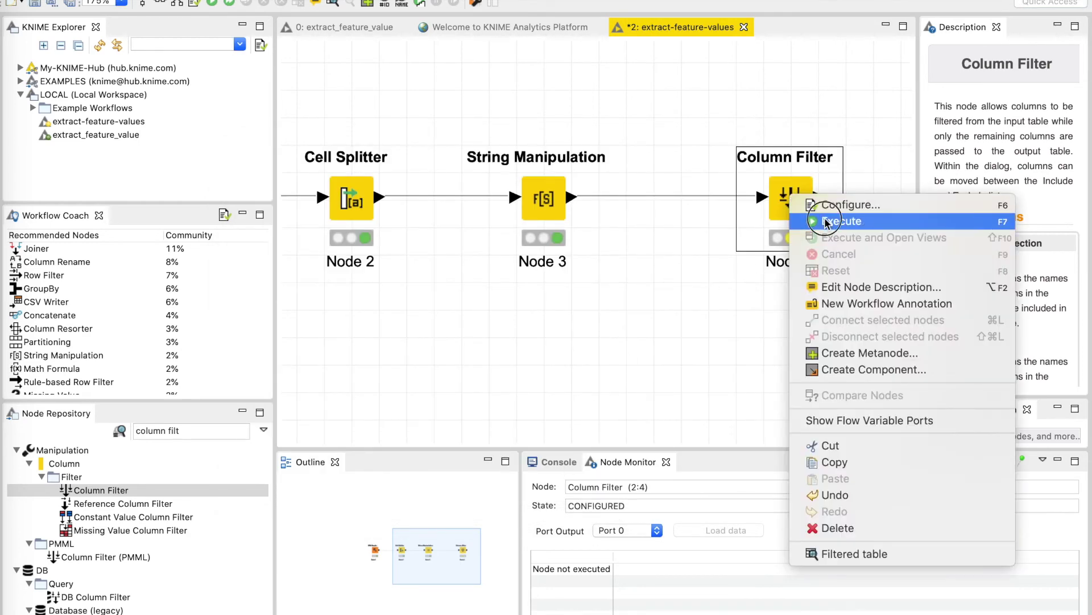
pyautogui.click(800, 221)
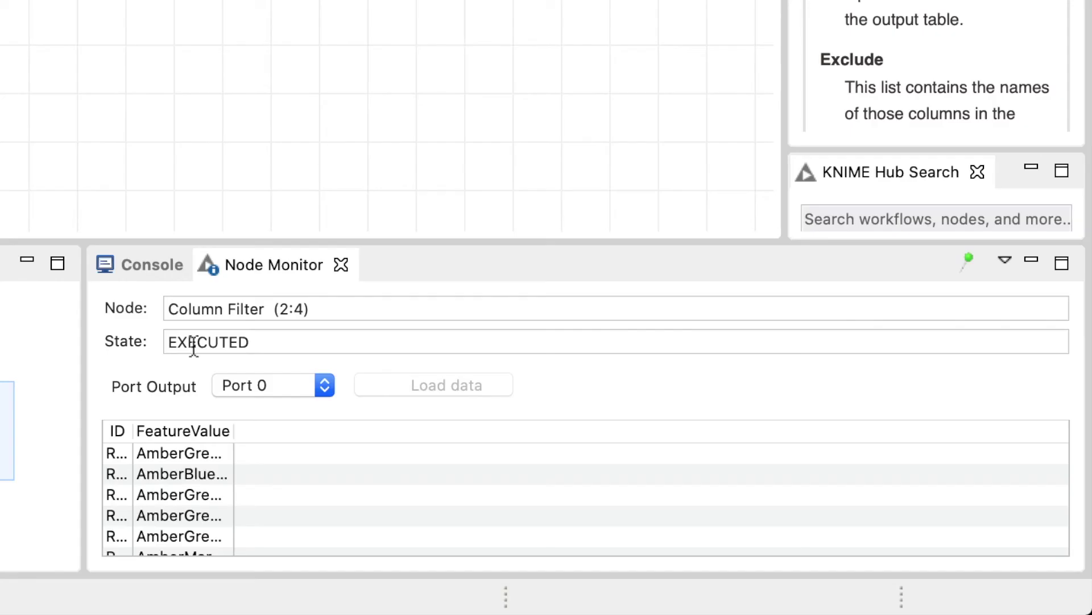
# - Widen the ID and FeatureValue columns in the output preview and move the Column Filter node slightly closer to String Manipulation
pyautogui.moveTo(135, 431); pyautogui.dragTo(224, 434)
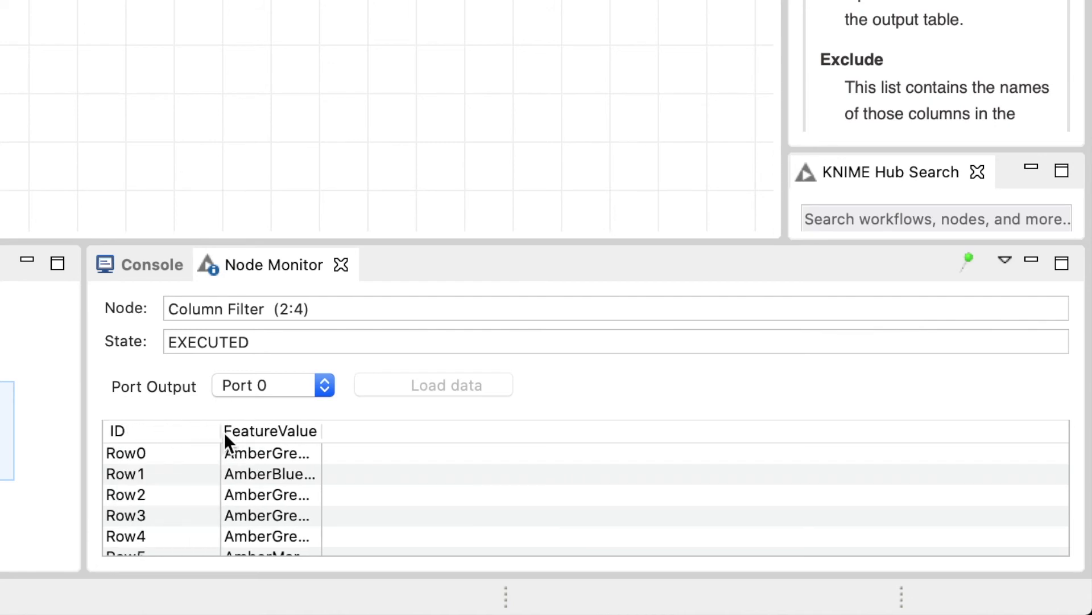
pyautogui.moveTo(322, 431); pyautogui.dragTo(484, 431)
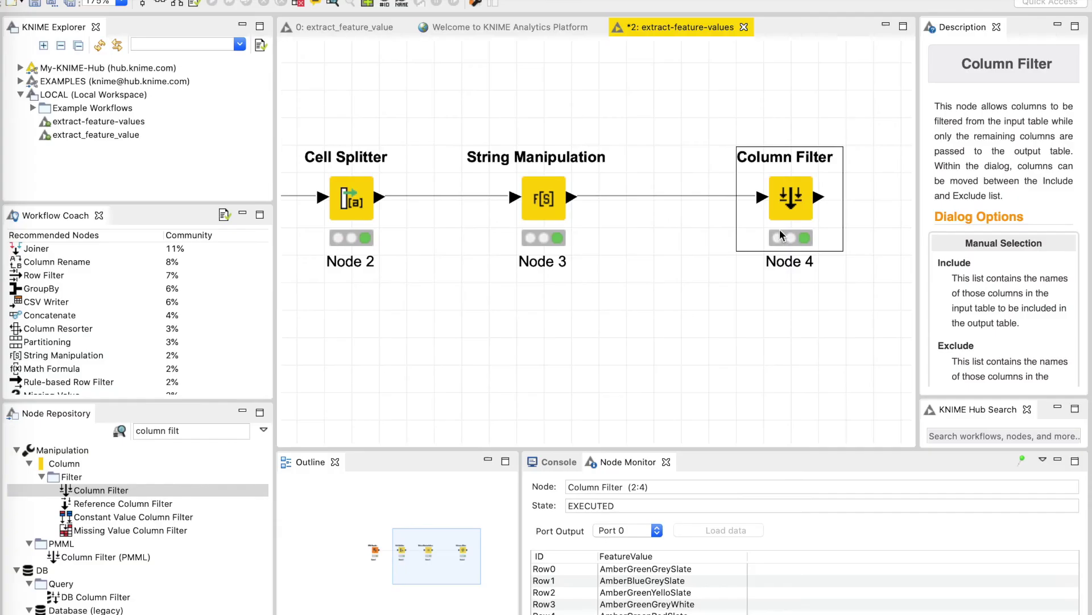
pyautogui.moveTo(802, 192); pyautogui.dragTo(776, 199)
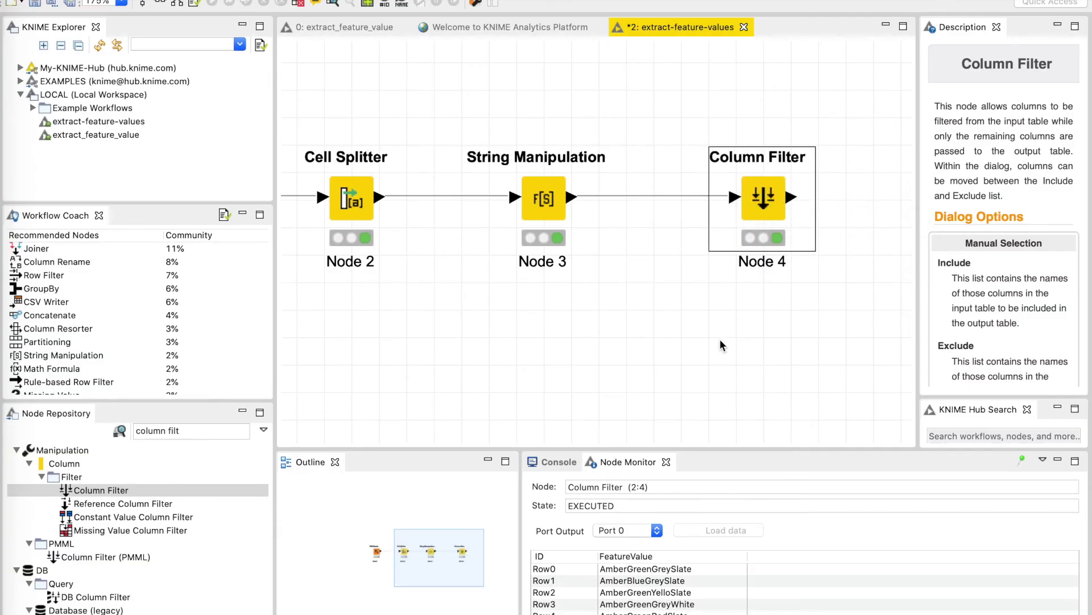
# - Search the node repository for dupli, add a Duplicate Row Filter after the Column Filter and connect the Column Filter's output to it
pyautogui.hscroll(5, 721, 345)
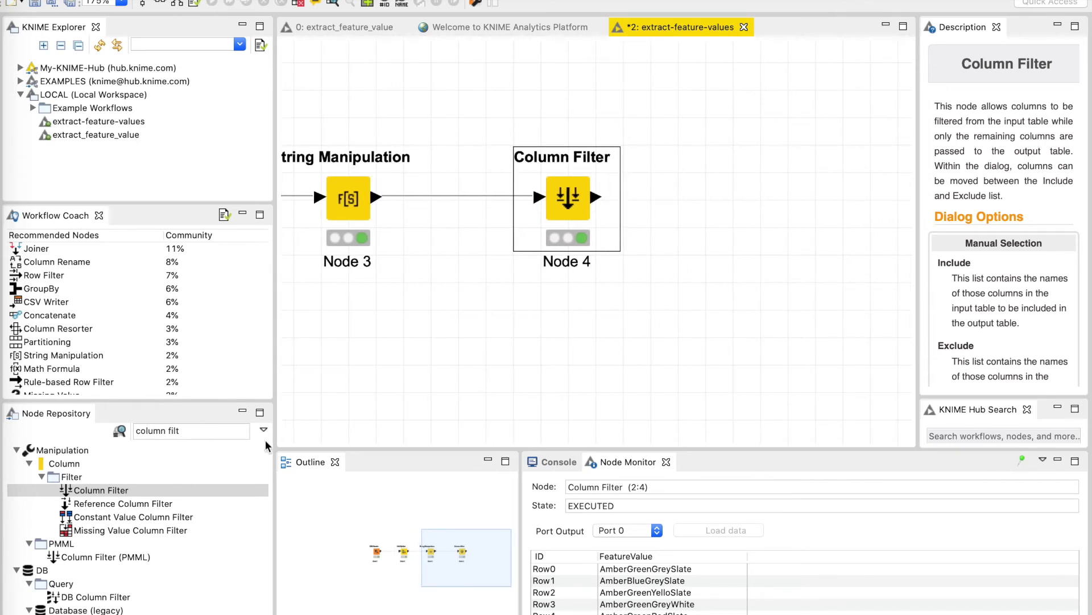
pyautogui.click(161, 430)
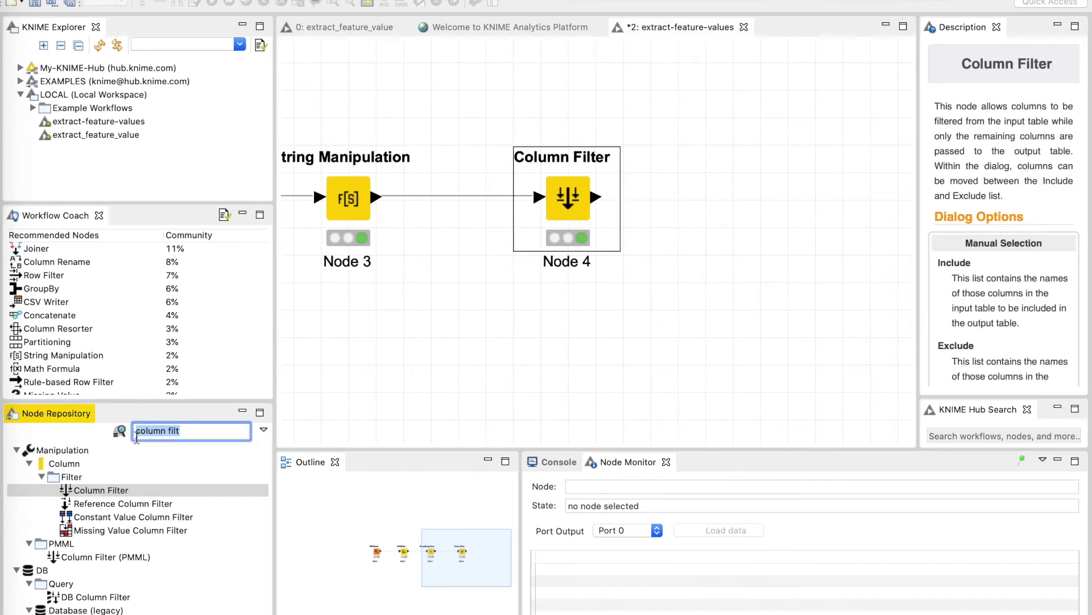
pyautogui.press('Escape')
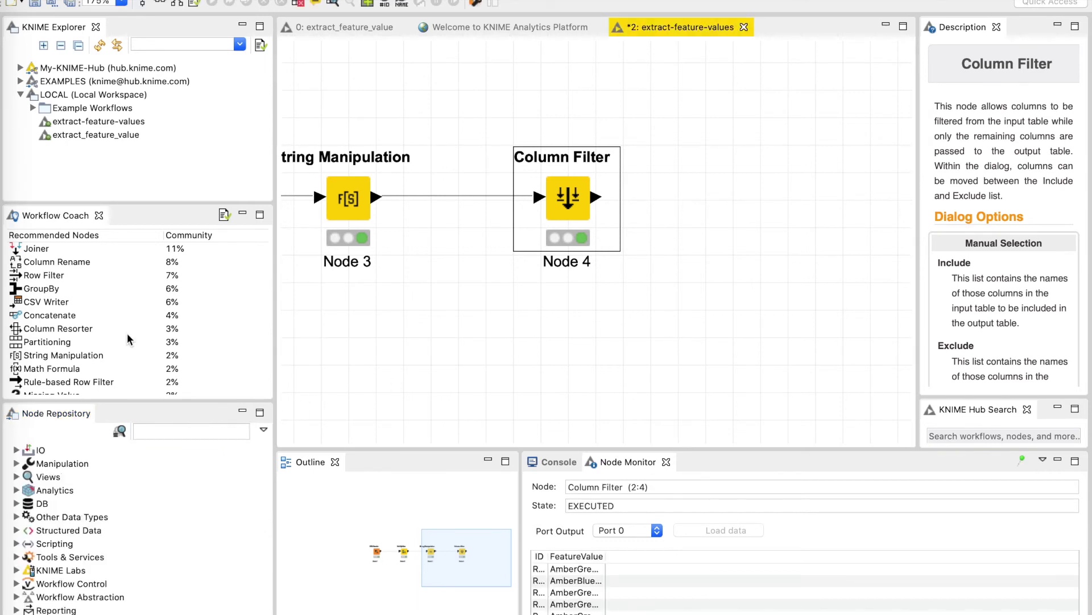
pyautogui.click(182, 431)
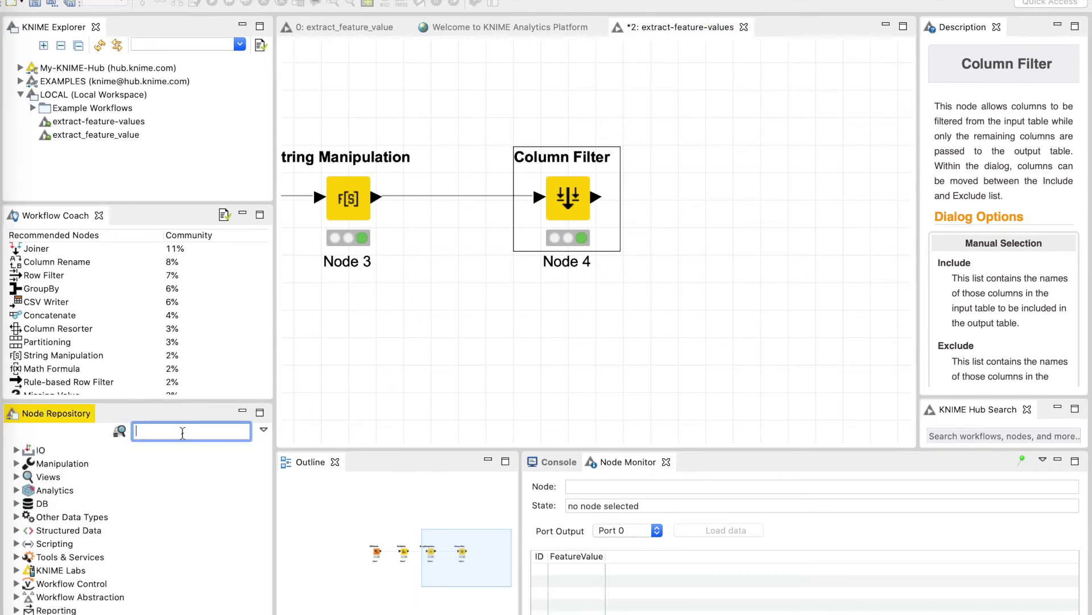
pyautogui.write('dupli')
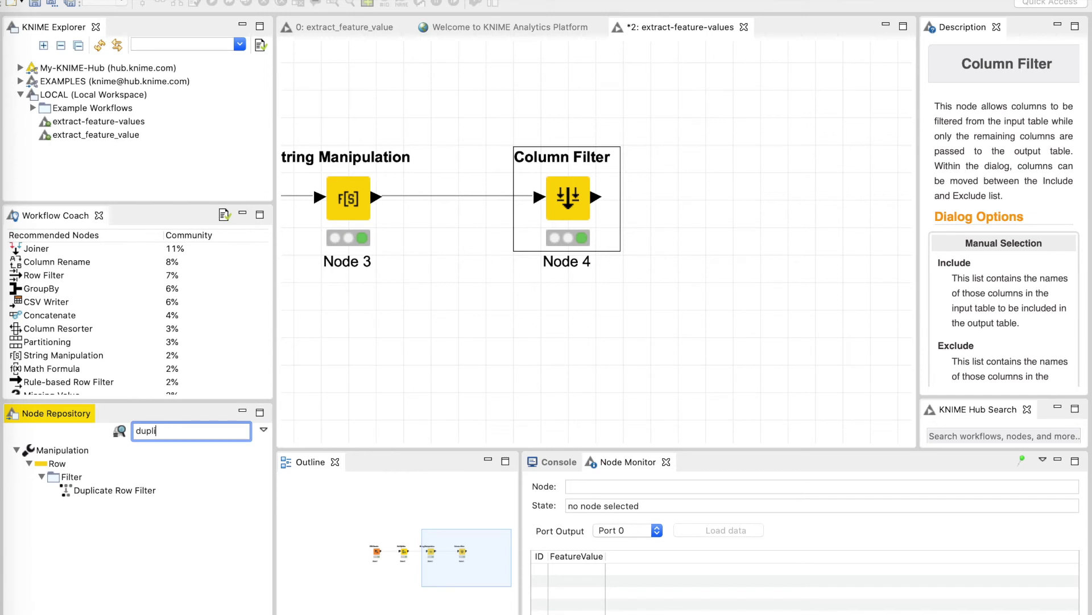
pyautogui.click(106, 492)
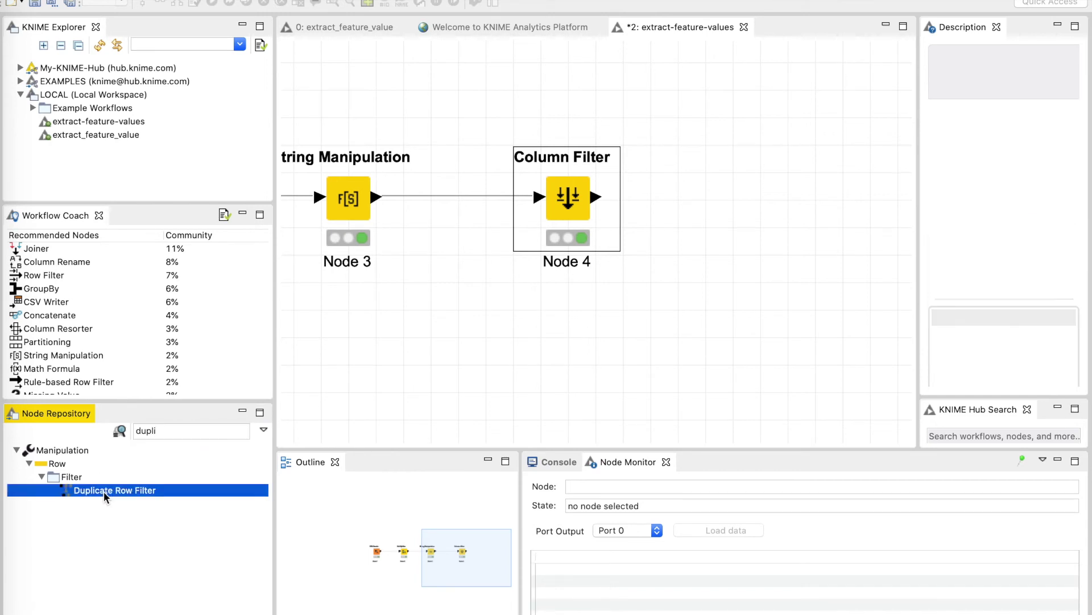
pyautogui.moveTo(105, 493); pyautogui.dragTo(768, 208)
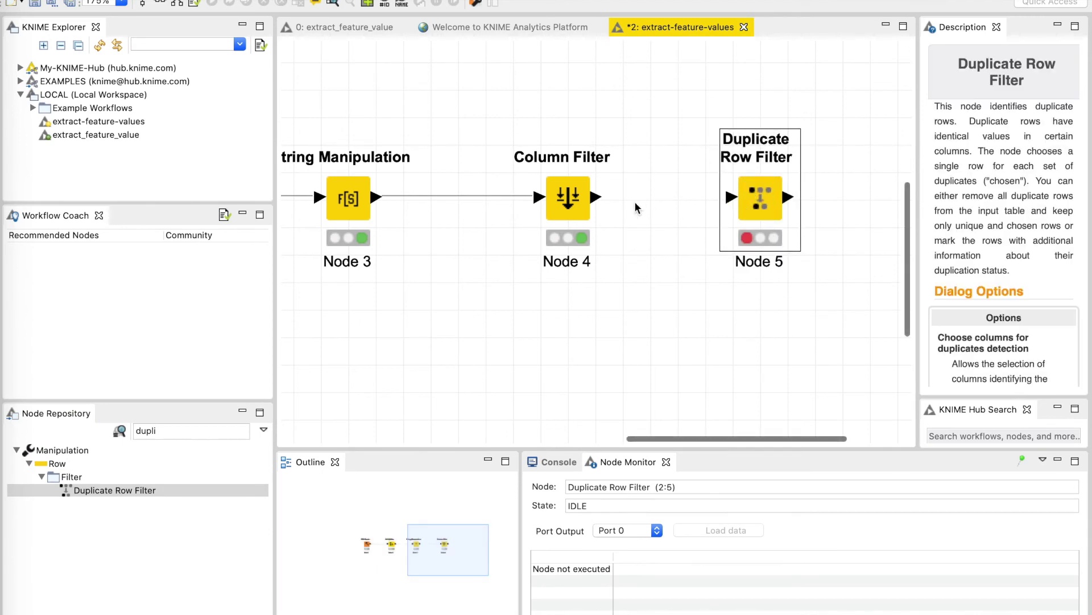
pyautogui.click(599, 200)
pyautogui.moveTo(600, 201); pyautogui.dragTo(730, 197)
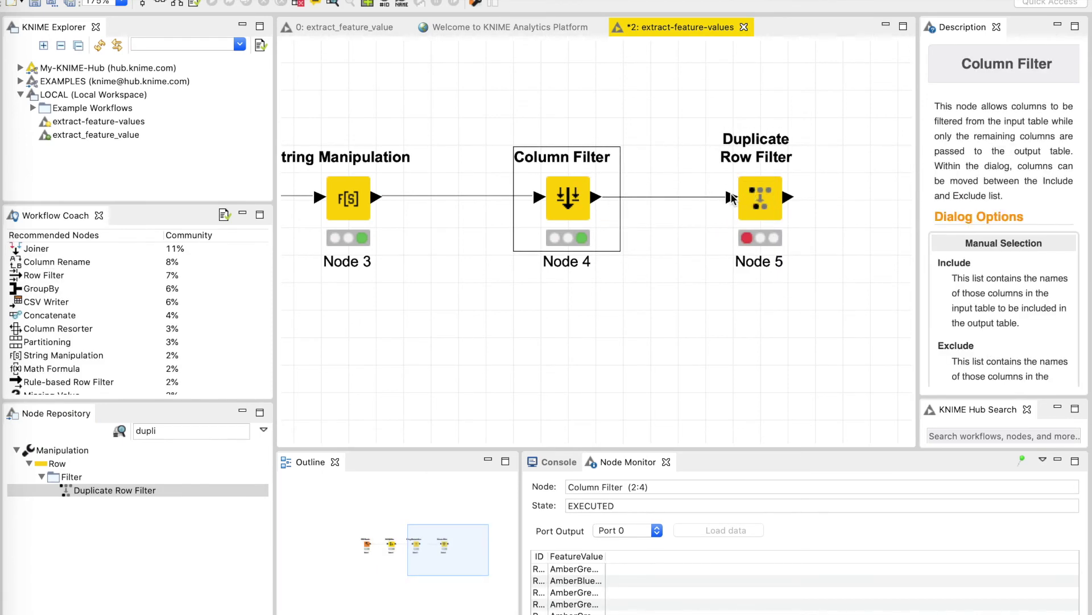
# - Configure the Duplicate Row Filter to detect duplicates on the FeatureValue column and execute the node
pyautogui.rightClick(761, 201)
pyautogui.click(791, 209)
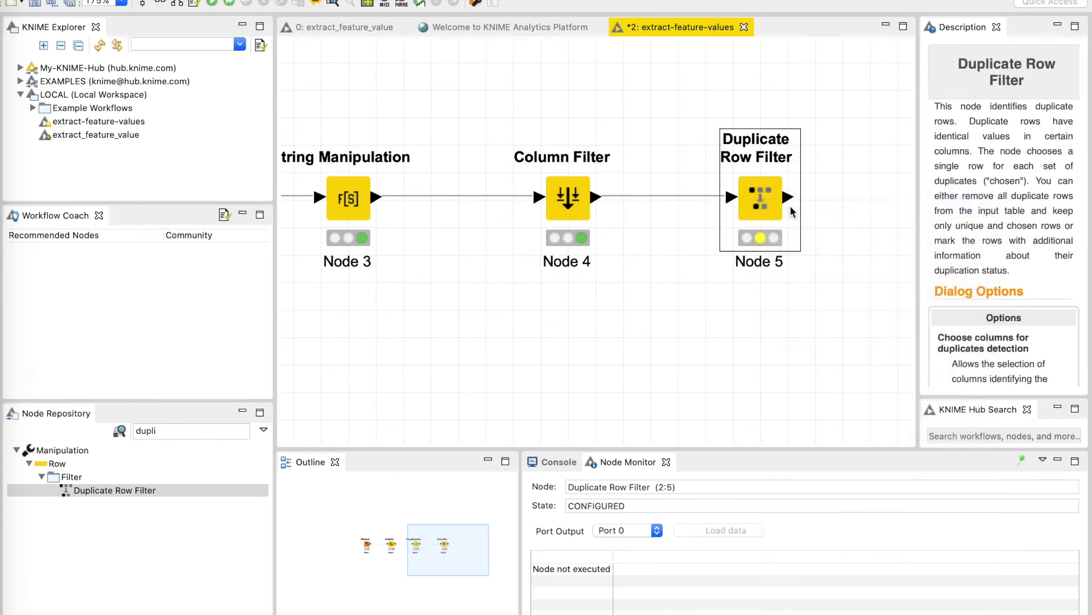
pyautogui.click(627, 271)
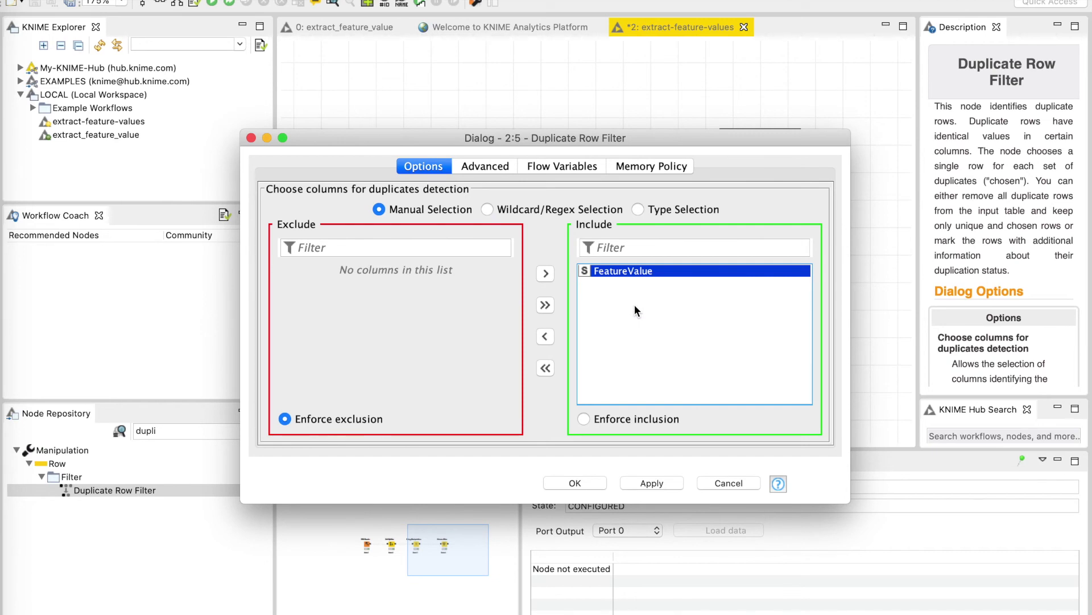
pyautogui.click(565, 483)
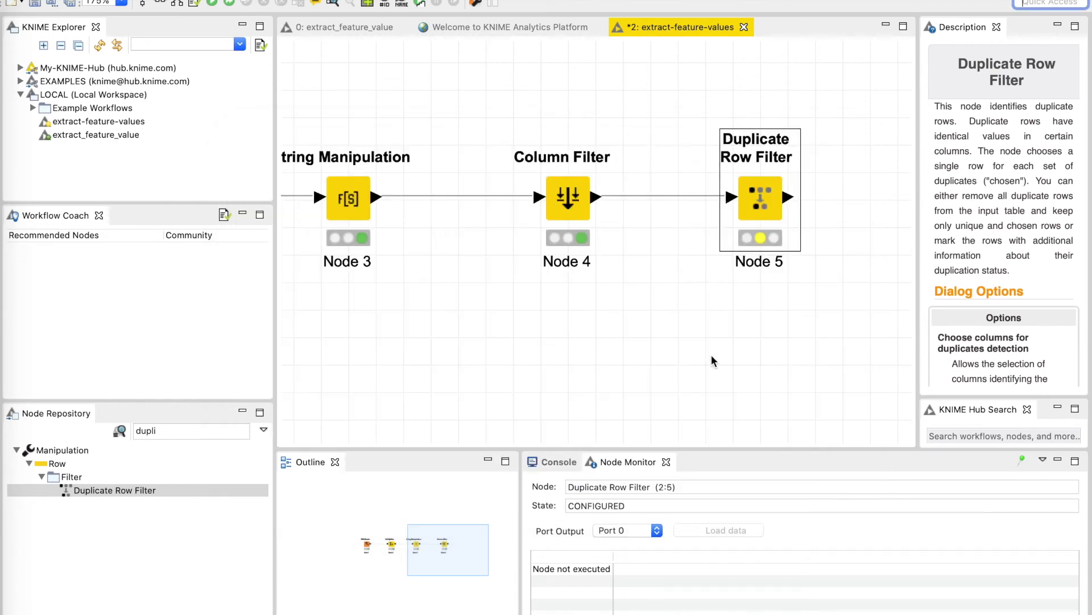
pyautogui.rightClick(762, 202)
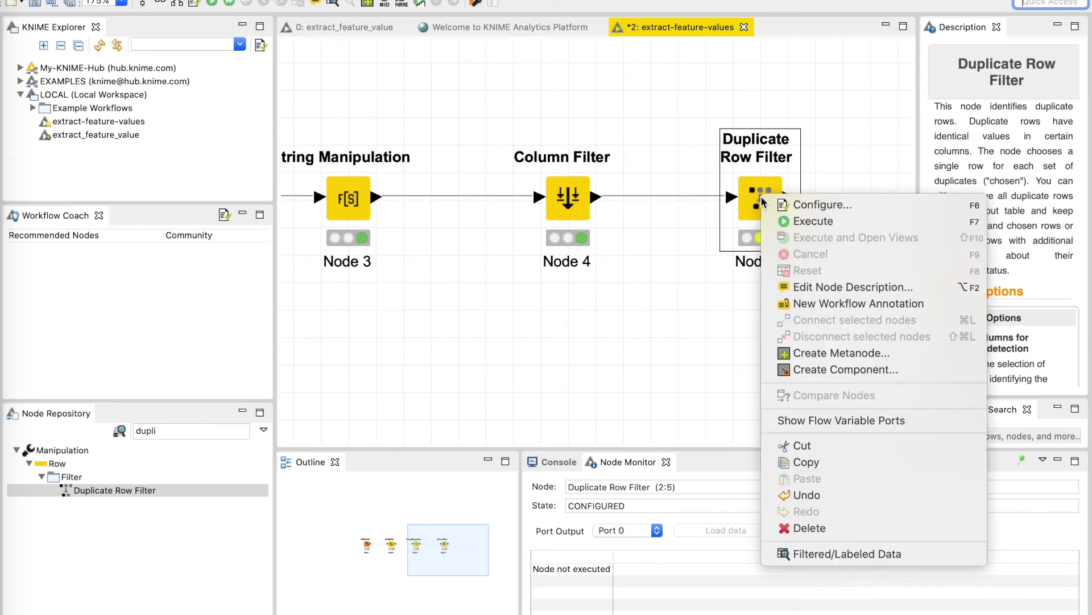
pyautogui.click(780, 216)
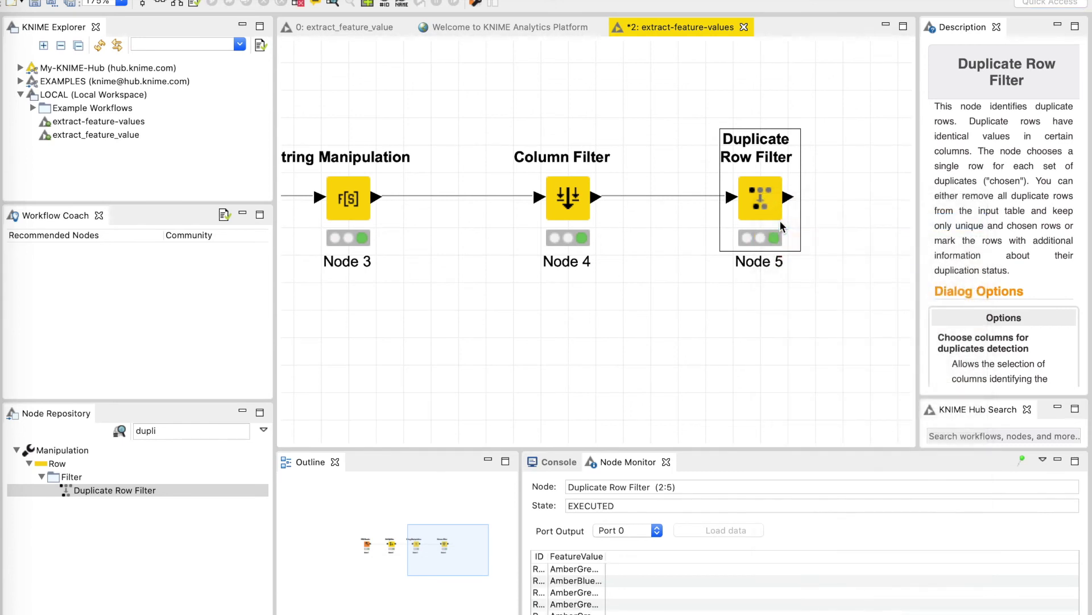
# - Compare the output rows of the Column Filter and Duplicate Row Filter, widening the ID and FeatureValue preview columns to read them
pyautogui.scroll(-7, 566, 569)
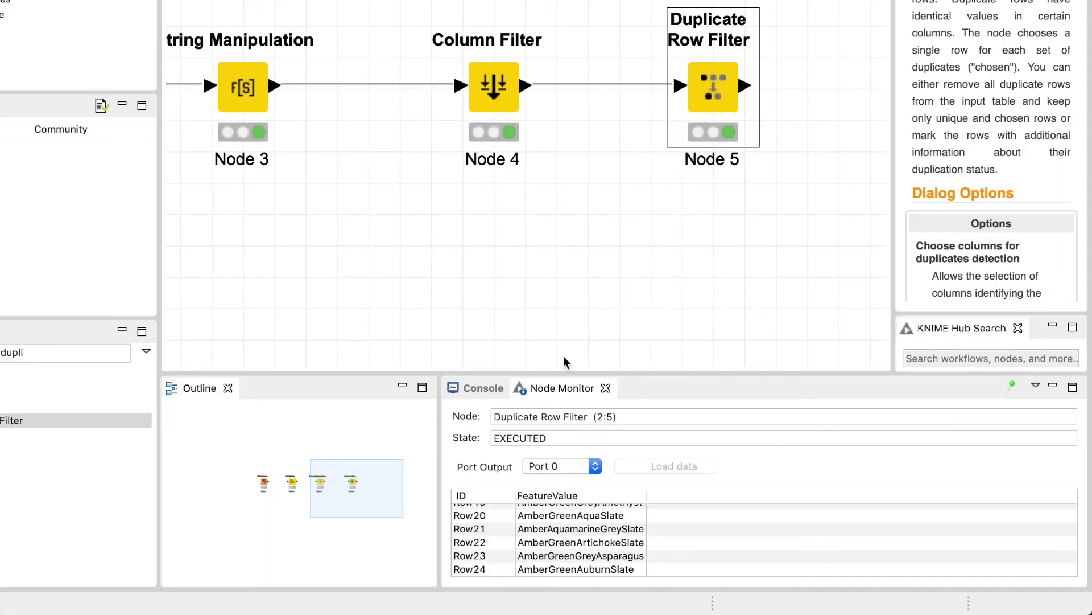
pyautogui.click(494, 91)
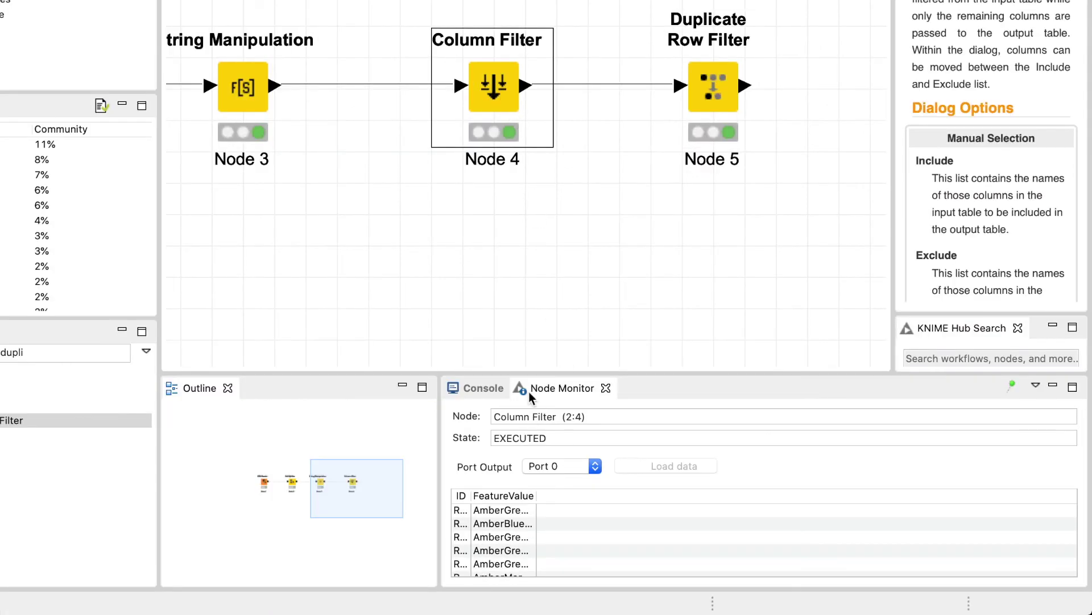
pyautogui.moveTo(471, 496); pyautogui.dragTo(702, 491)
pyautogui.scroll(-8, 506, 552)
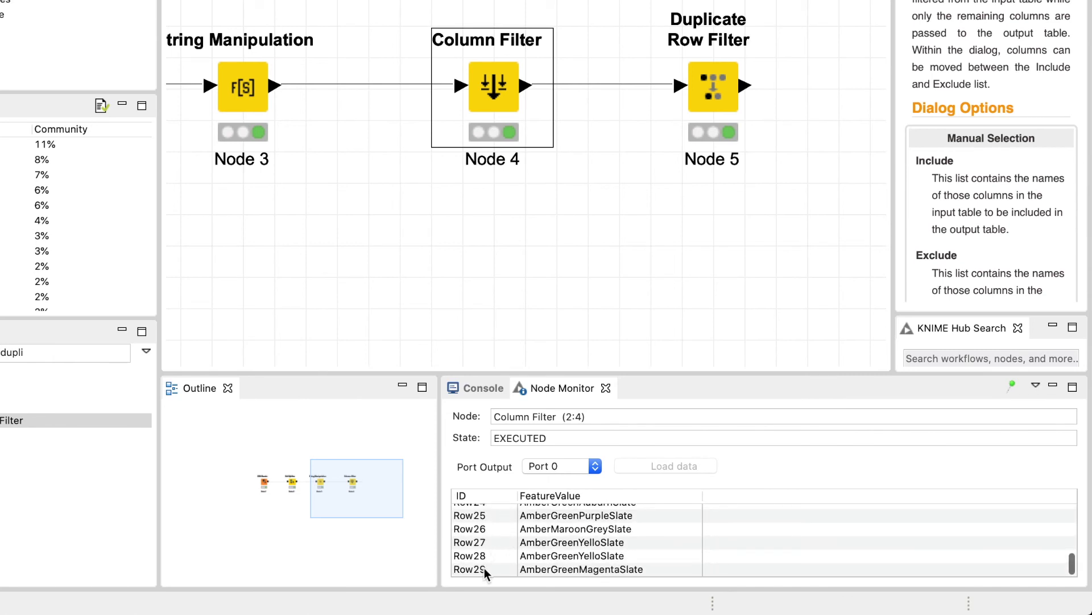
pyautogui.click(715, 92)
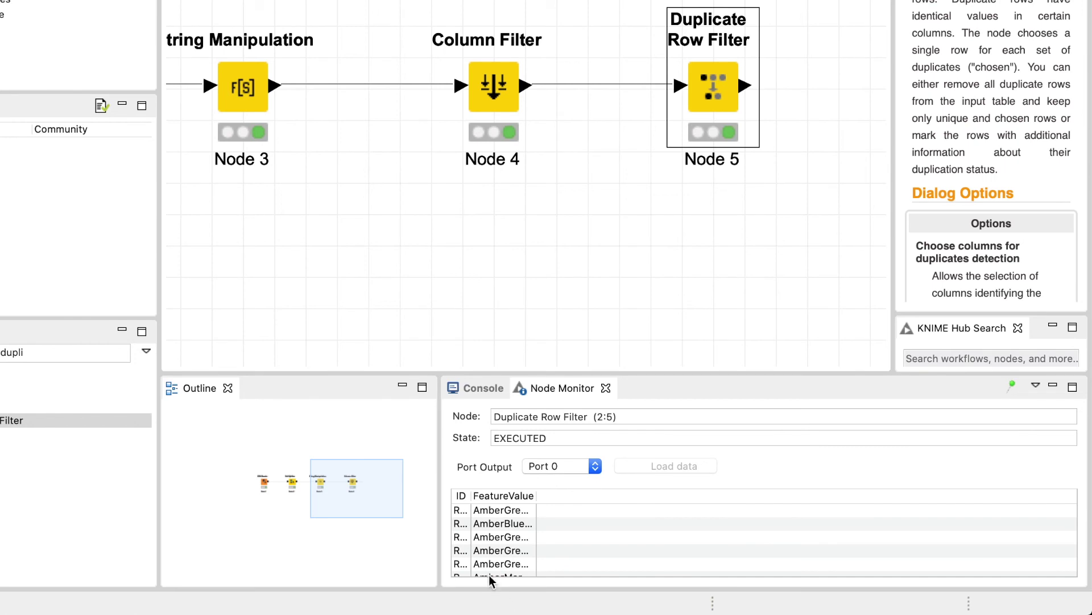
pyautogui.moveTo(470, 501); pyautogui.dragTo(646, 494)
pyautogui.scroll(-3, 505, 557)
pyautogui.scroll(-4, 505, 556)
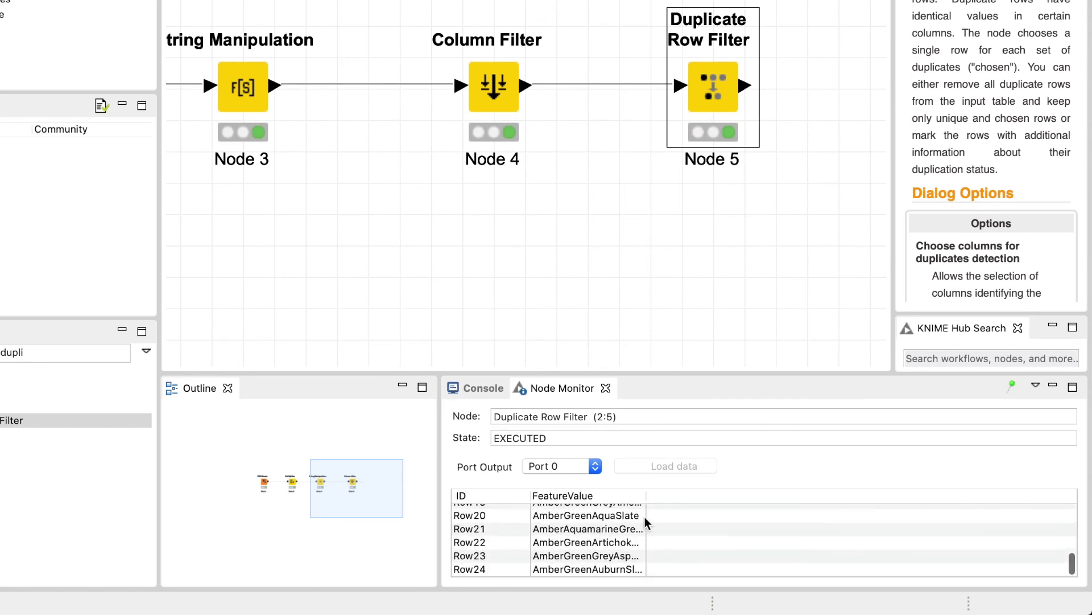
pyautogui.moveTo(644, 495); pyautogui.dragTo(699, 496)
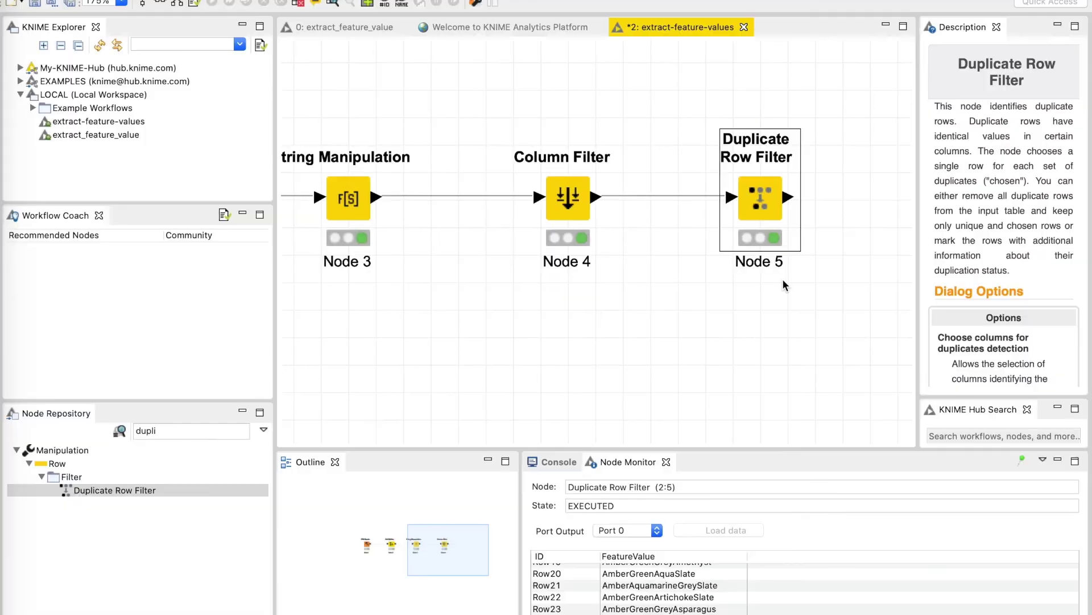
# - Search the node repository for writer, add an Excel Writer (XLS) after the Duplicate Row Filter and connect the filter's output to it
pyautogui.hscroll(5, 758, 300)
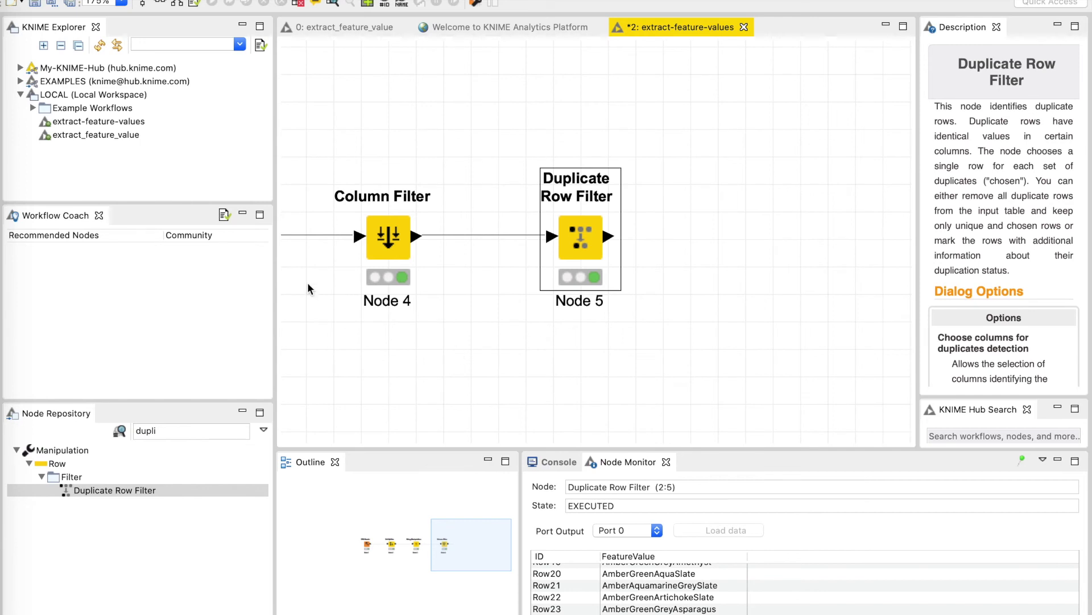
pyautogui.click(182, 434)
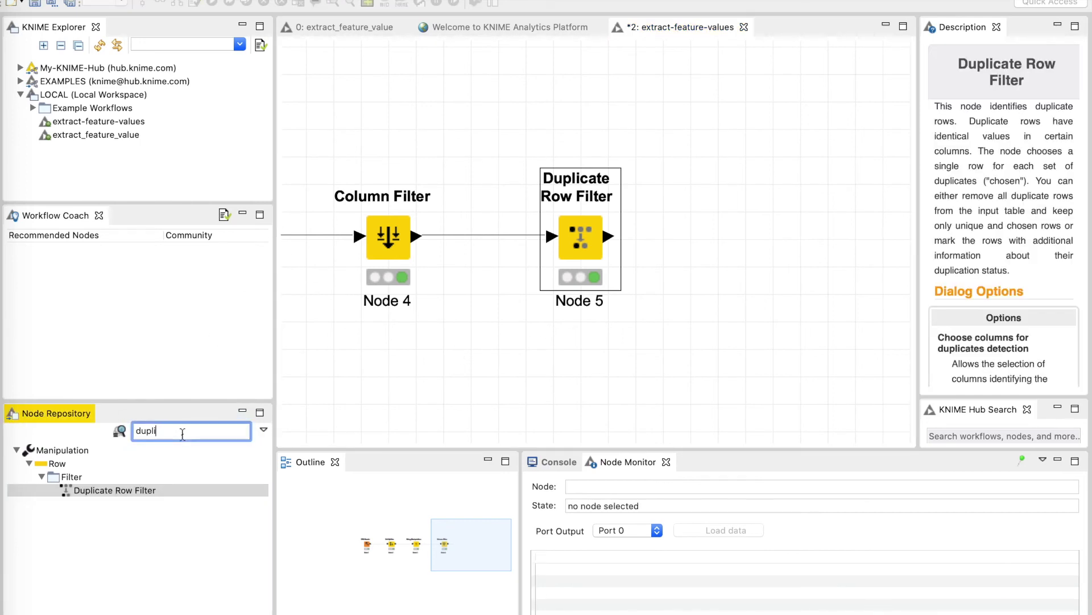
pyautogui.press('BackSpace')
pyautogui.press('BackSpace')
pyautogui.press('BackSpace')
pyautogui.press('BackSpace')
pyautogui.press('BackSpace')
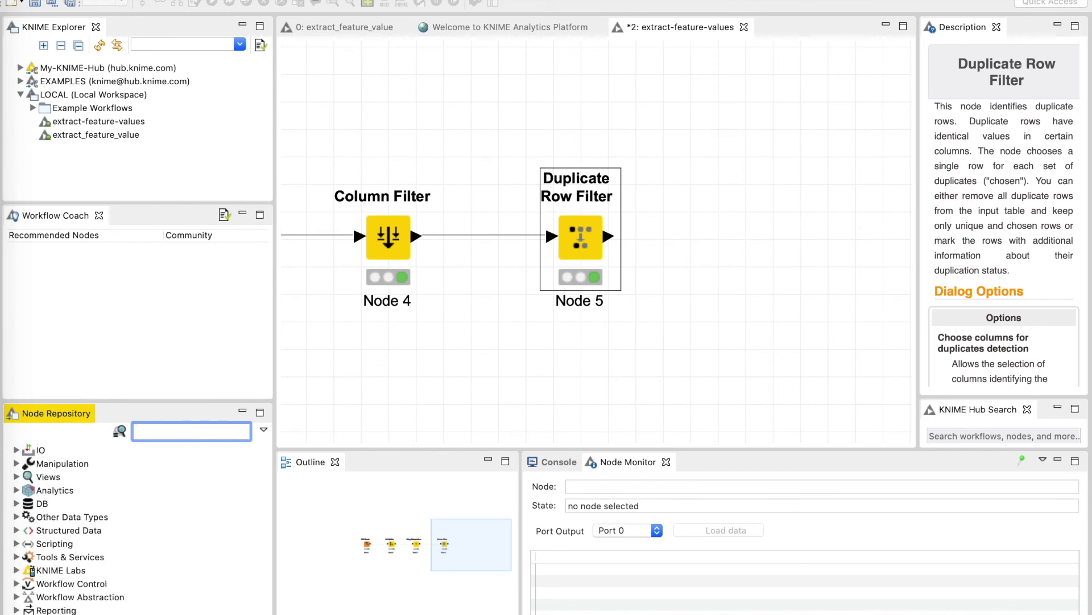
pyautogui.write('writer')
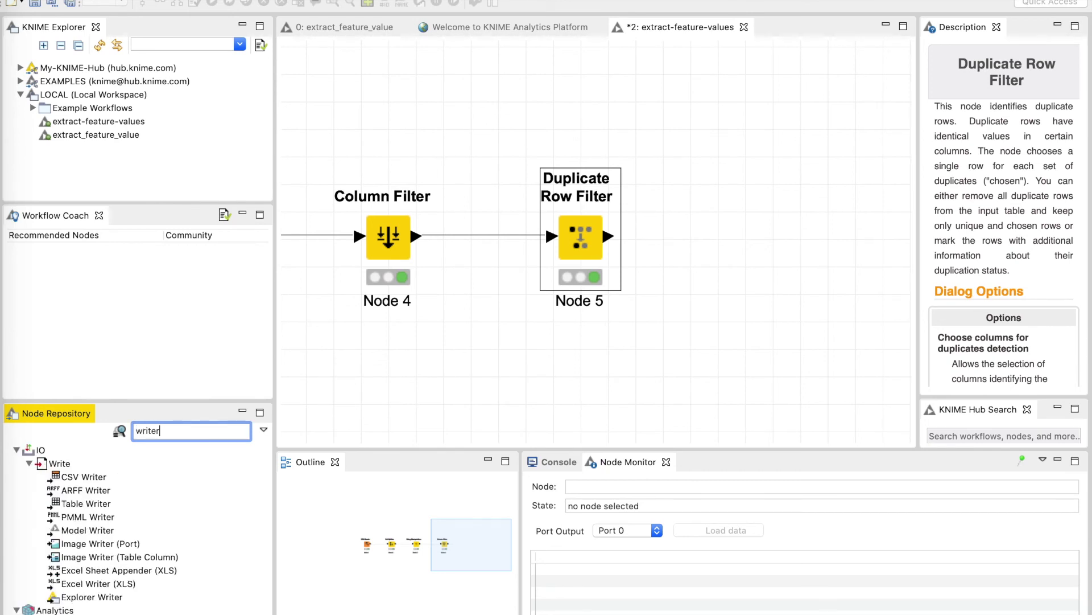
pyautogui.scroll(-1, 171, 552)
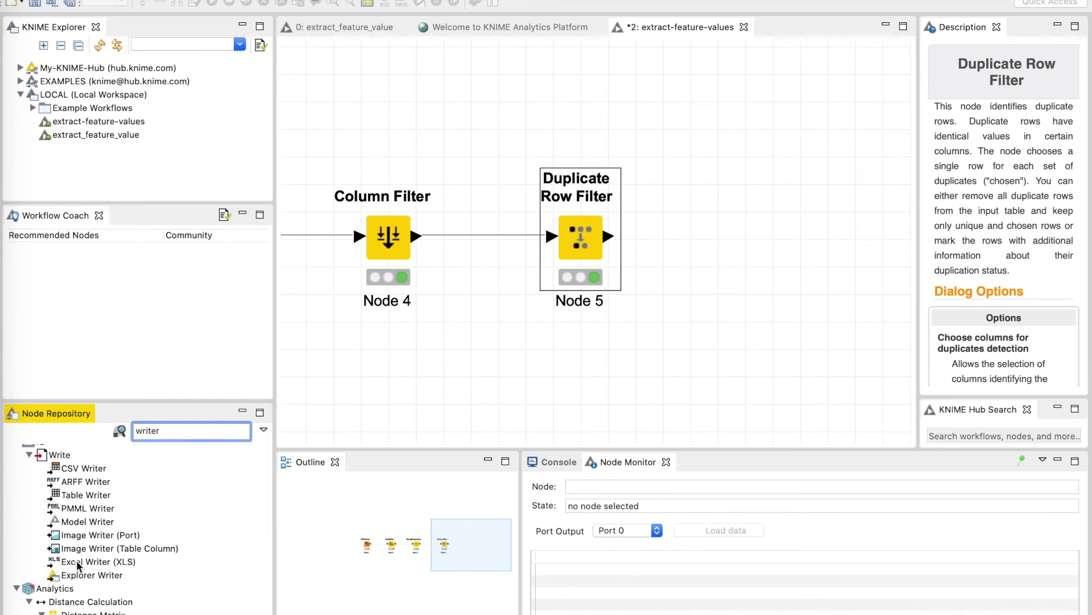
pyautogui.moveTo(78, 564); pyautogui.dragTo(787, 237)
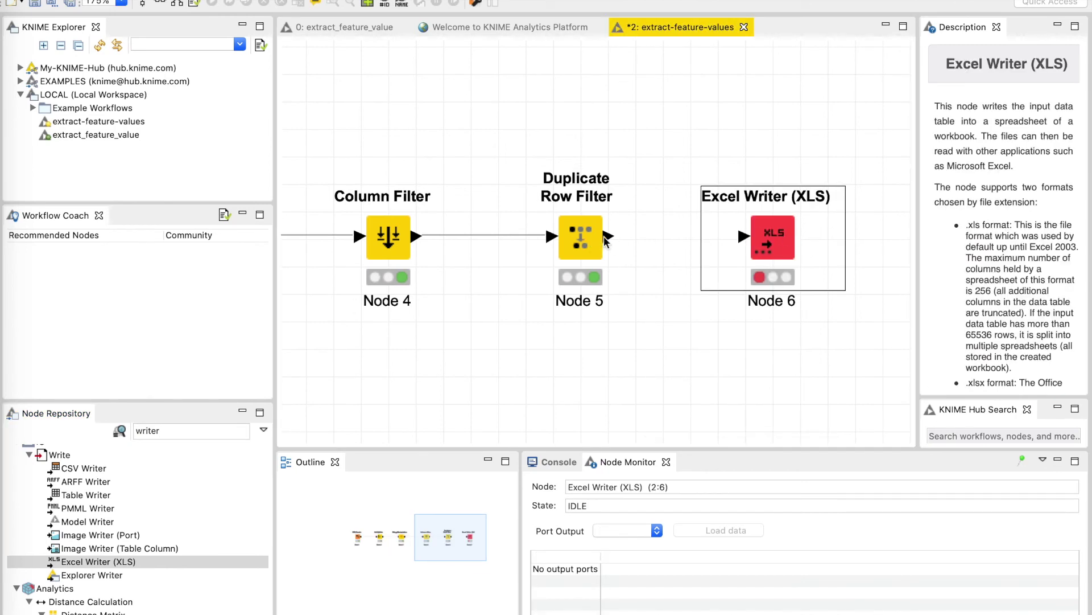
pyautogui.moveTo(606, 236); pyautogui.dragTo(750, 239)
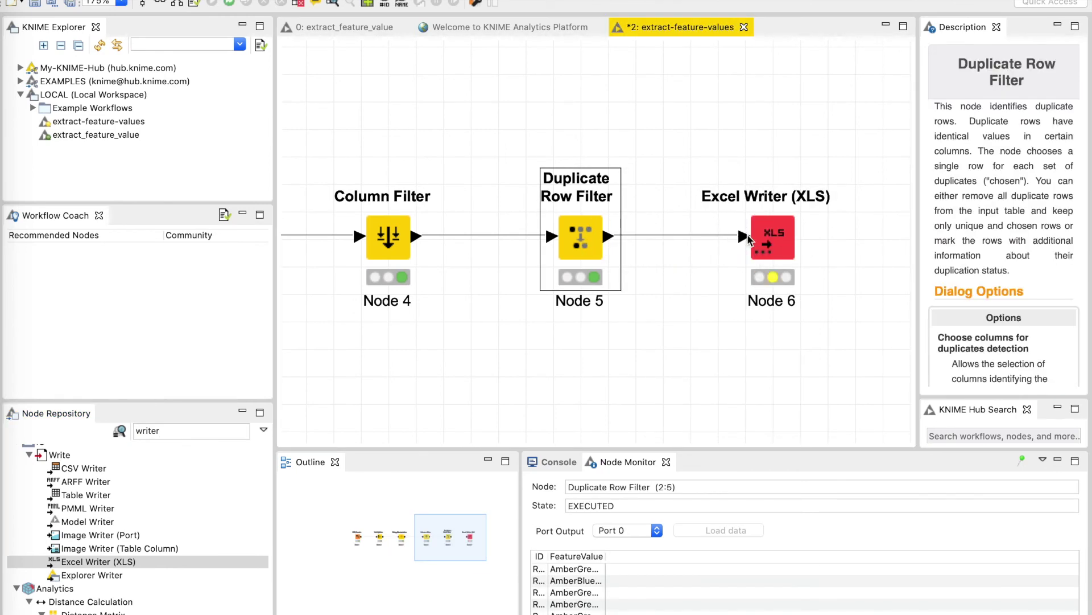
# - Open the Excel Writer's configuration and browse to the Work/KNIME-Tutorial folder for its output file
pyautogui.rightClick(777, 239)
pyautogui.click(841, 243)
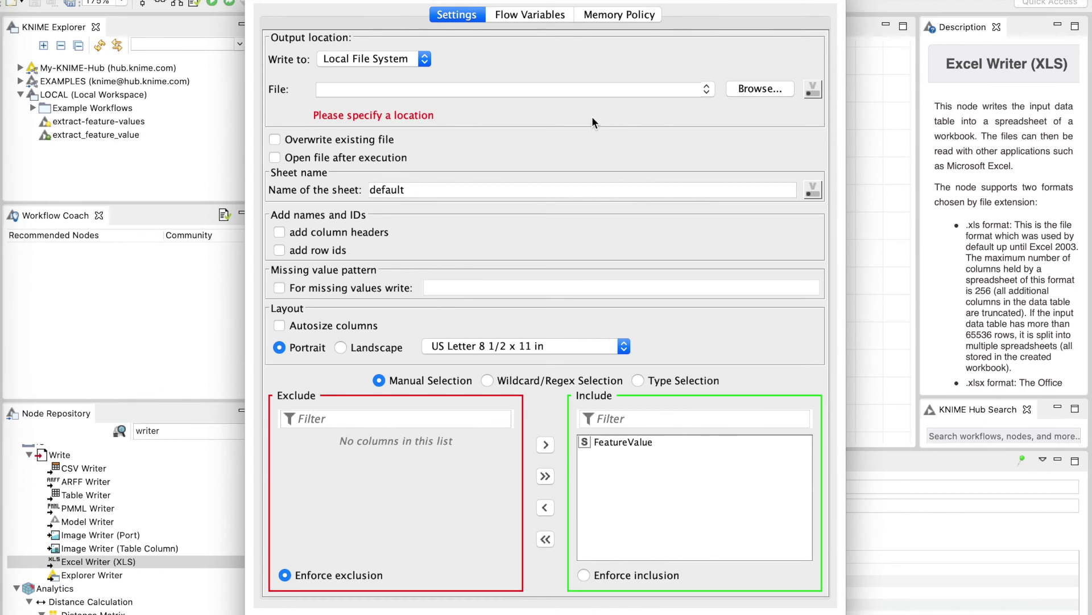
pyautogui.click(768, 91)
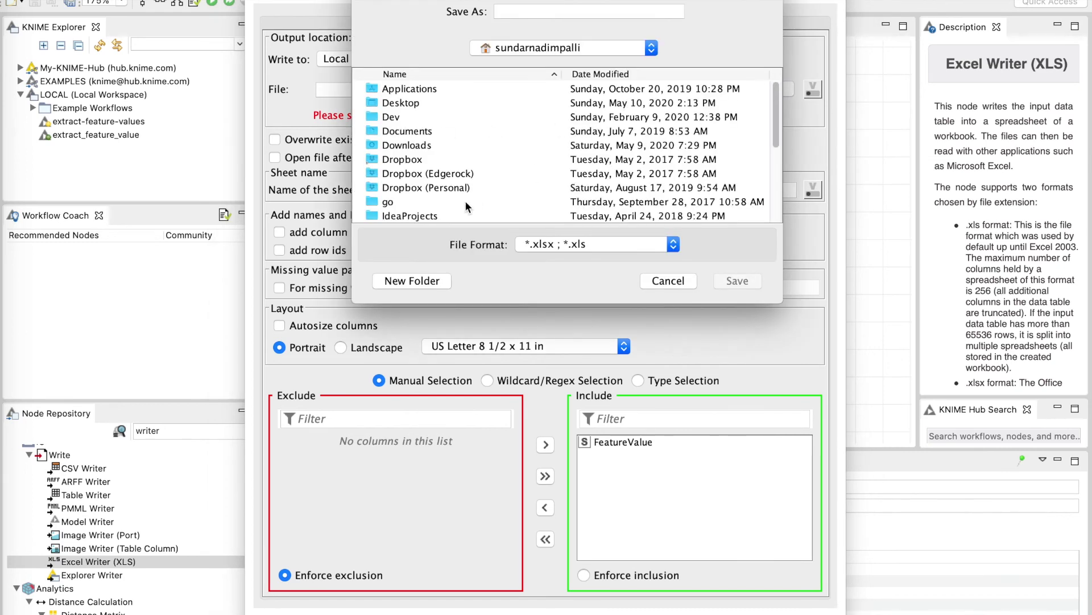
pyautogui.scroll(-5, 425, 193)
pyautogui.doubleClick(394, 215)
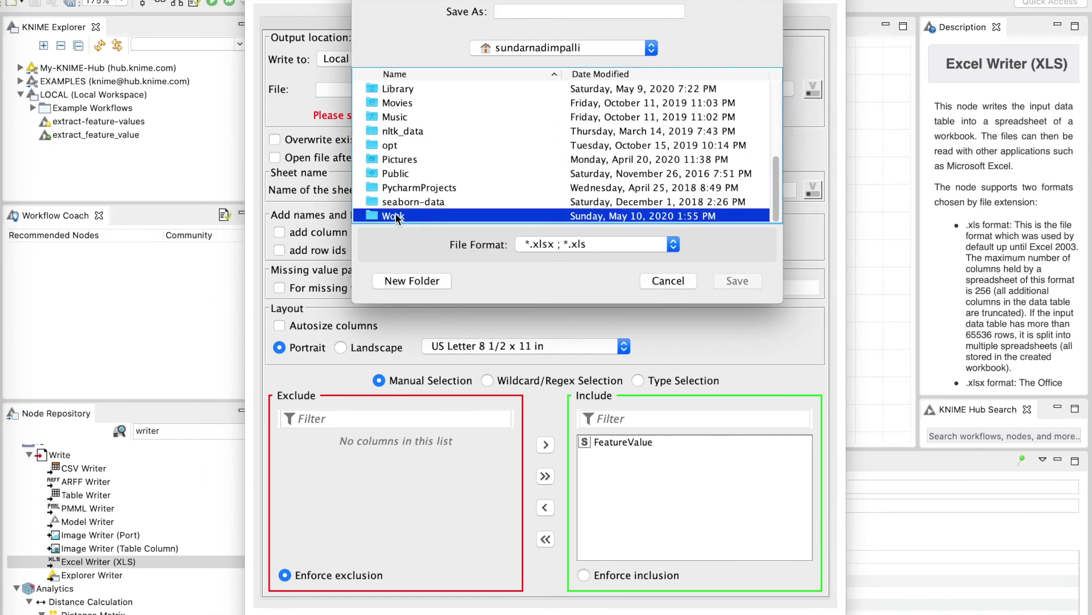
pyautogui.doubleClick(429, 90)
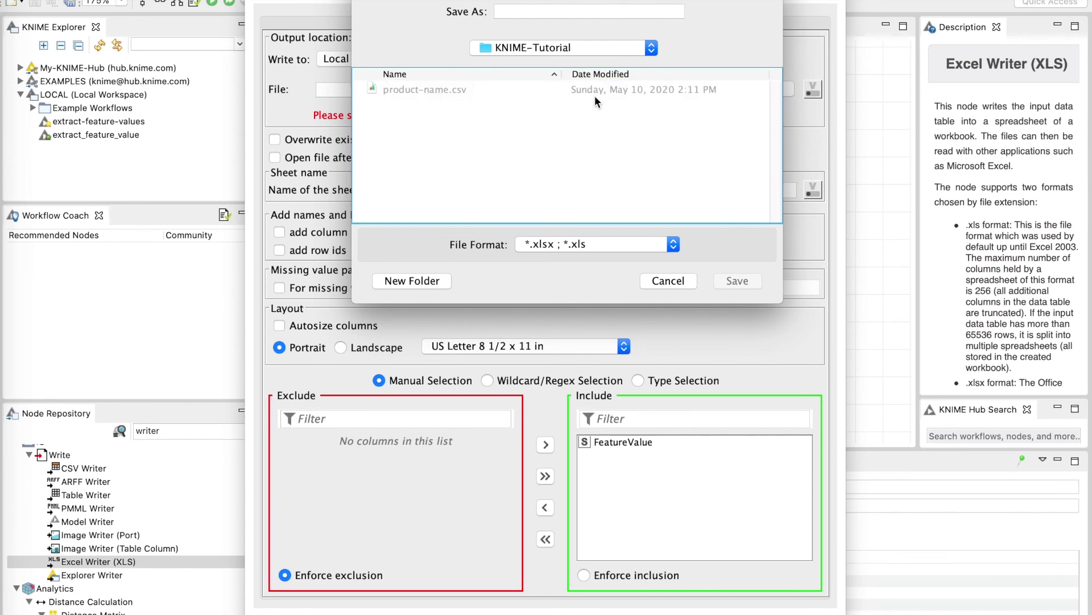
# - Name the output file feature-values.xlsx, accept the Excel Writer settings and execute the node
pyautogui.click(591, 12)
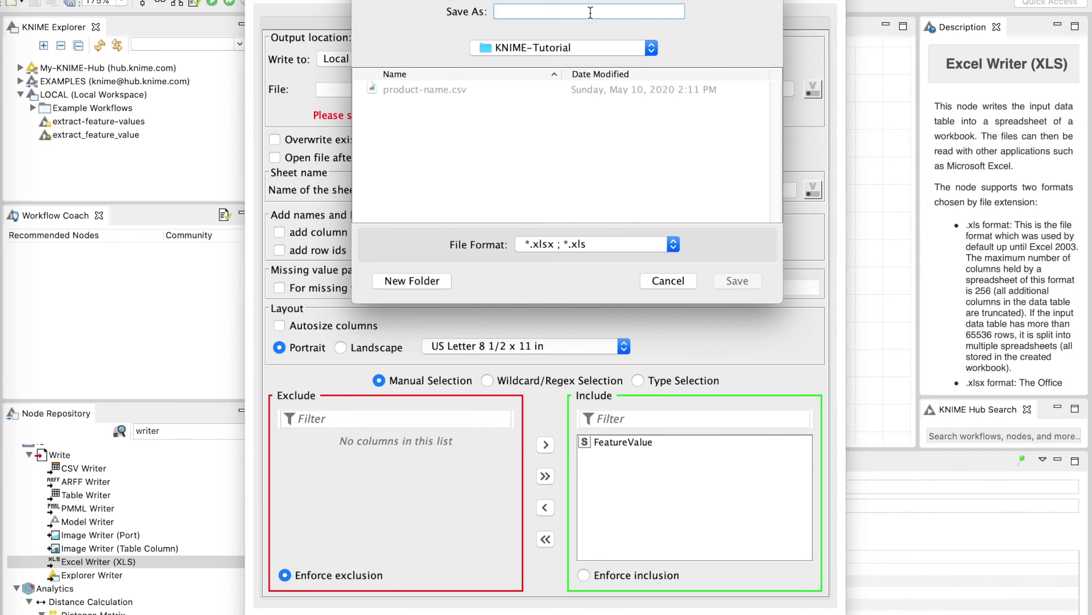
pyautogui.write('fea')
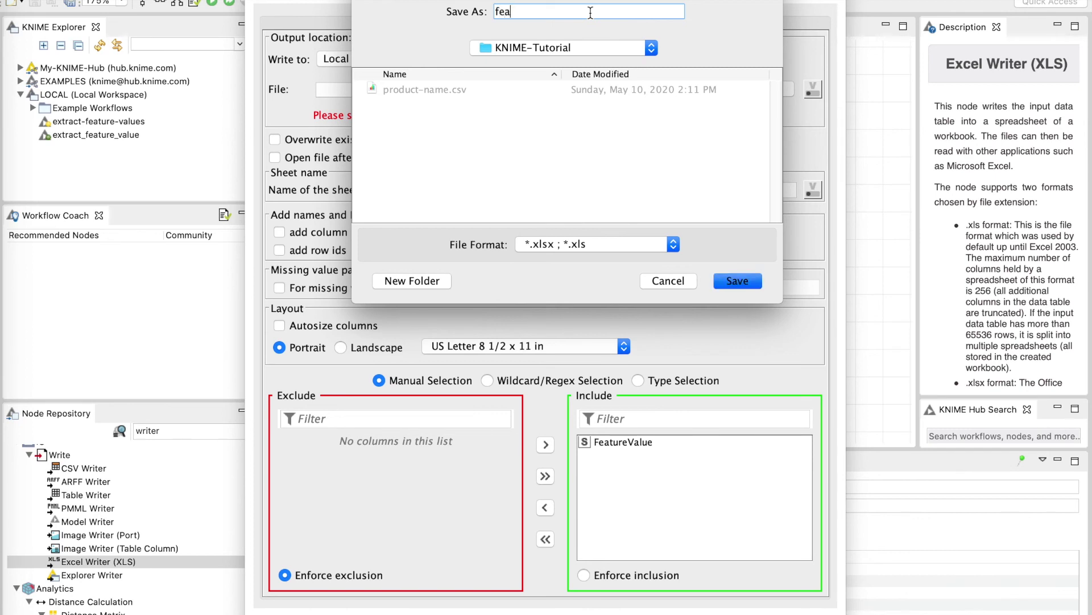
pyautogui.write('ture-values.xlsx')
pyautogui.click(735, 282)
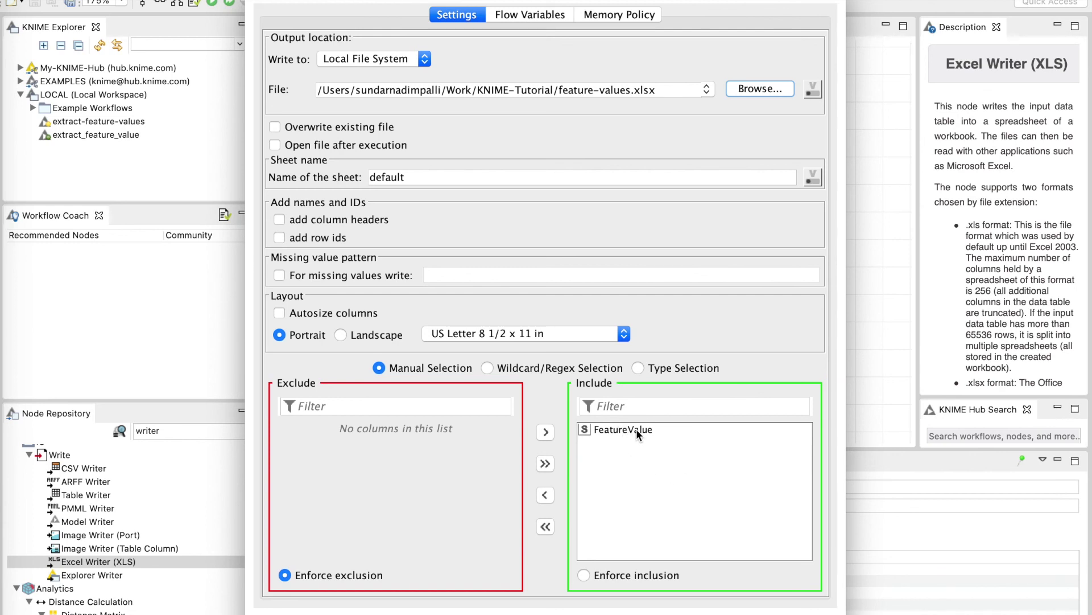
pyautogui.press('Return')
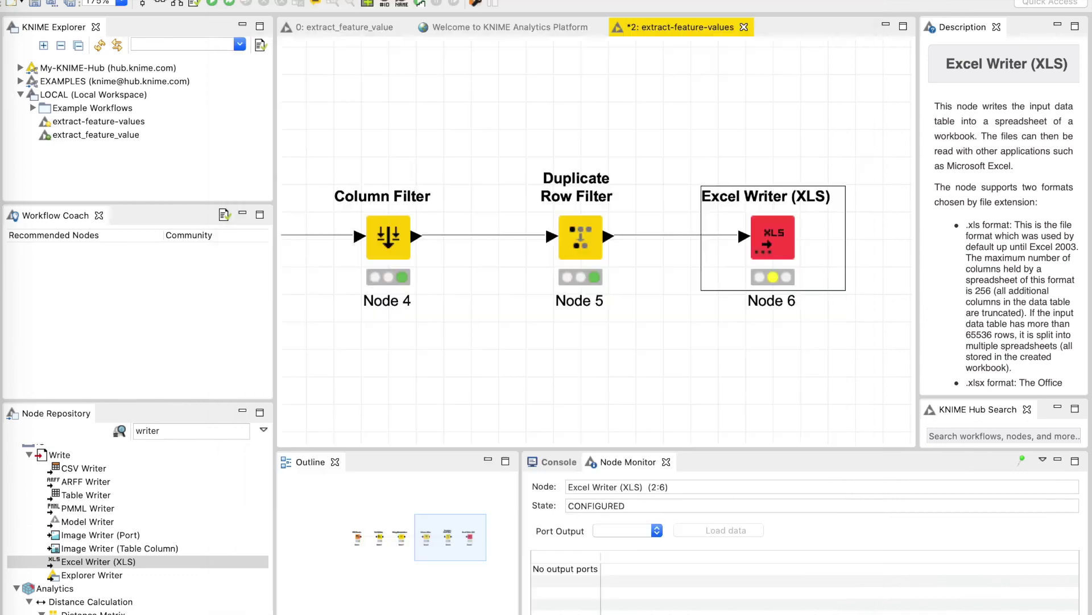
pyautogui.rightClick(768, 234)
pyautogui.click(820, 258)
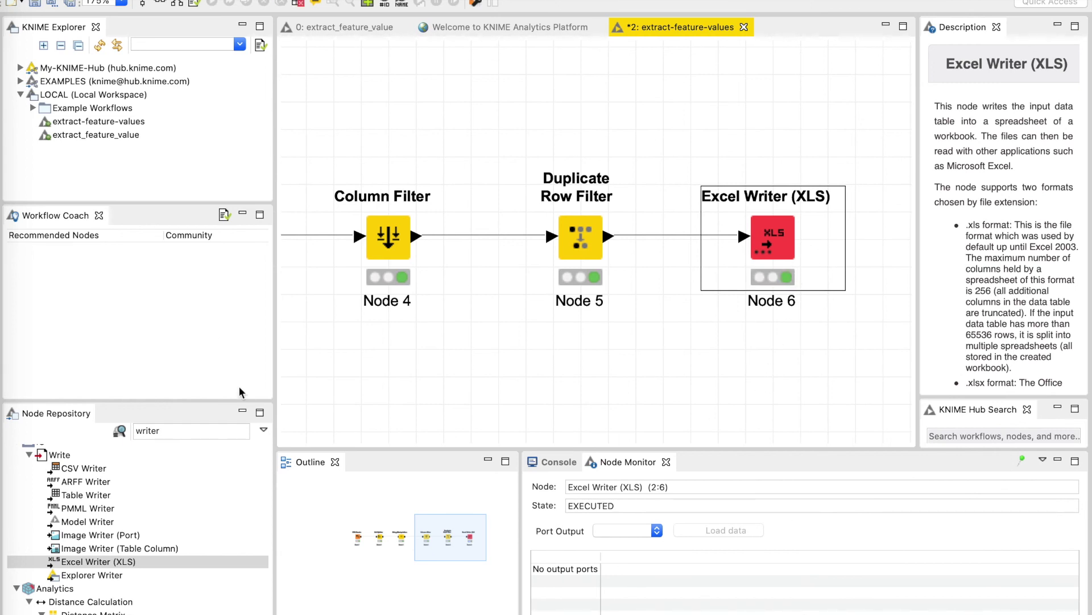
# - Switch to Finder and open feature-values.xlsx from the KNIME-Tutorial folder
pyautogui.click(17, 41)
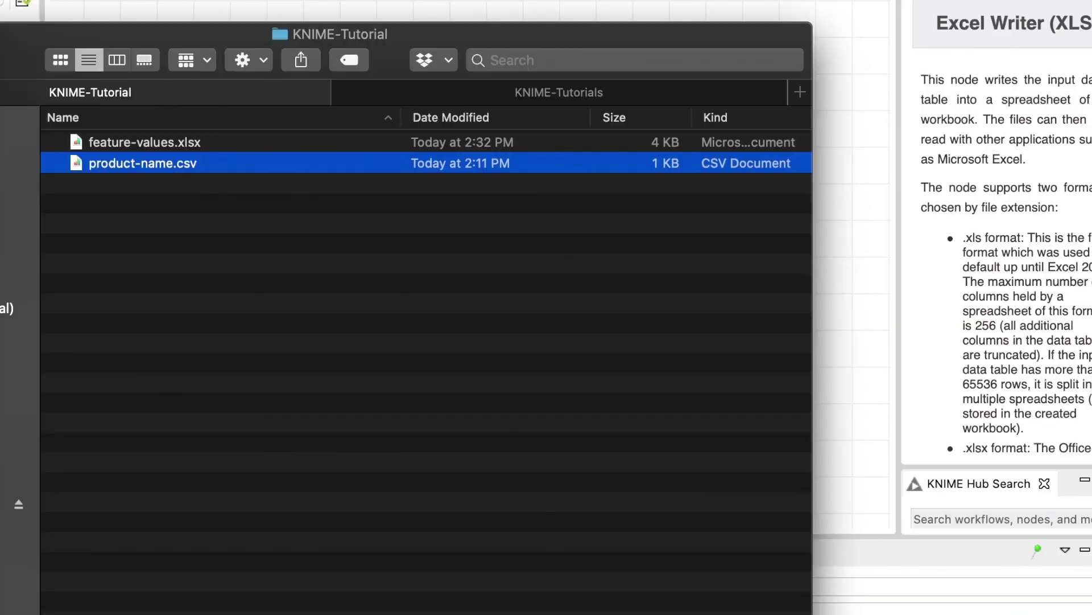
pyautogui.click(154, 149)
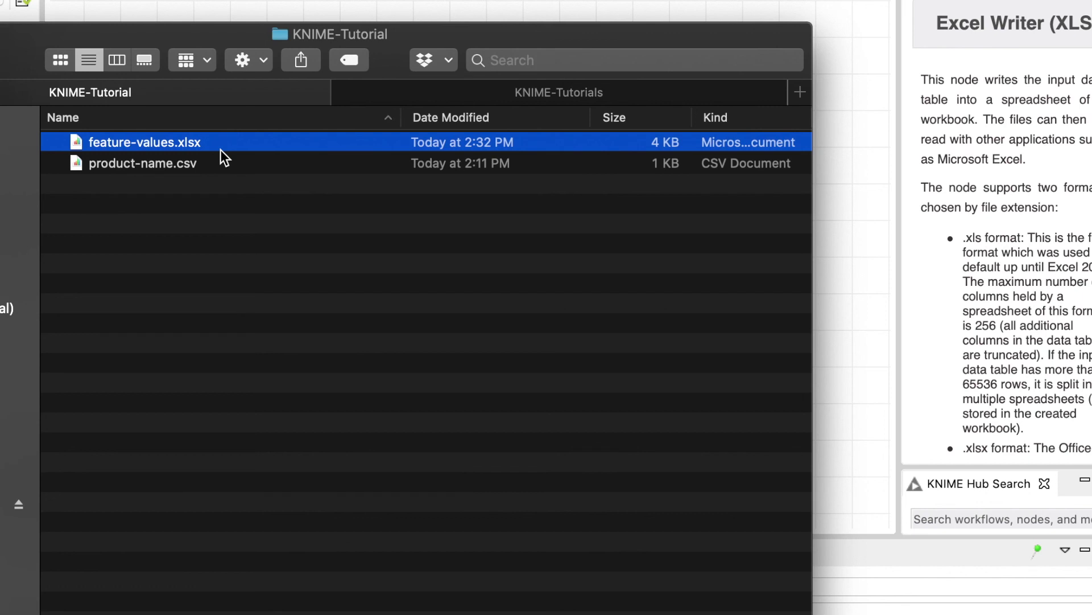
pyautogui.doubleClick(172, 145)
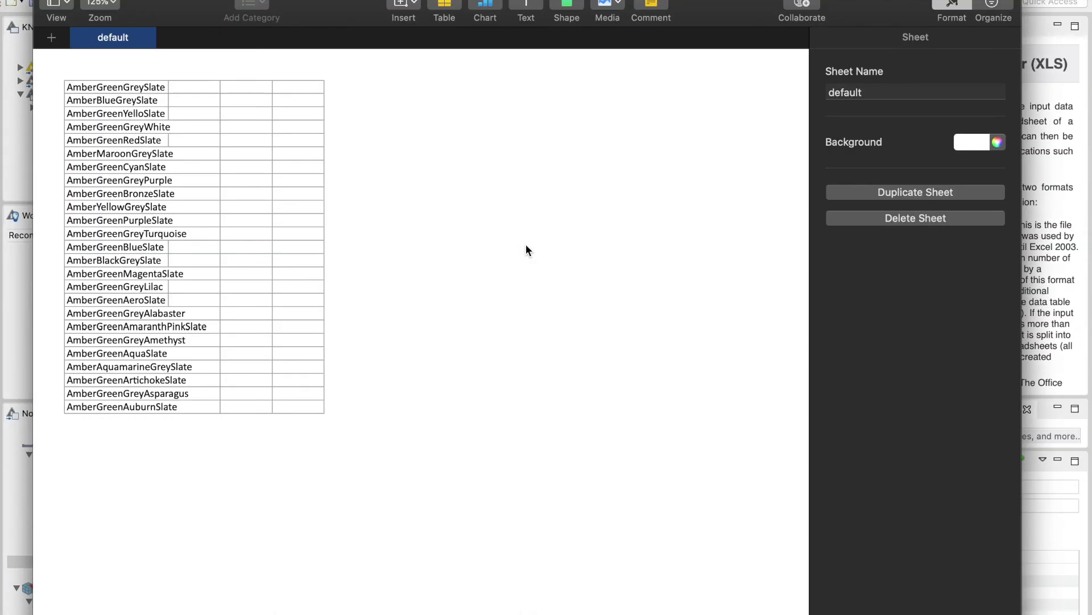
# - Widen column A of the default sheet to fit the feature values and check its first and last rows
pyautogui.click(166, 85)
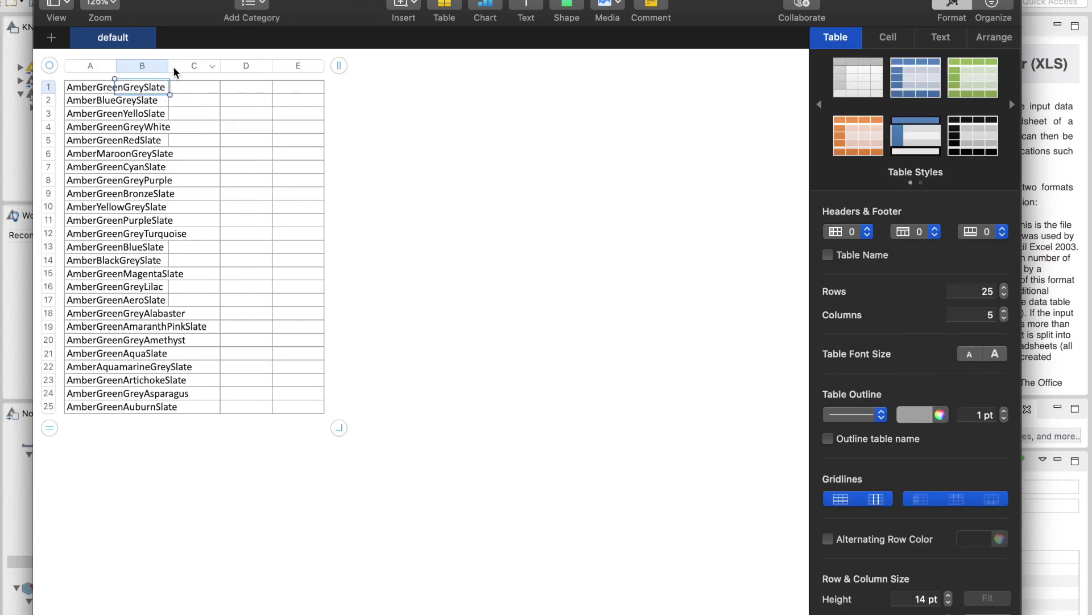
pyautogui.moveTo(117, 66); pyautogui.dragTo(243, 66)
pyautogui.click(207, 468)
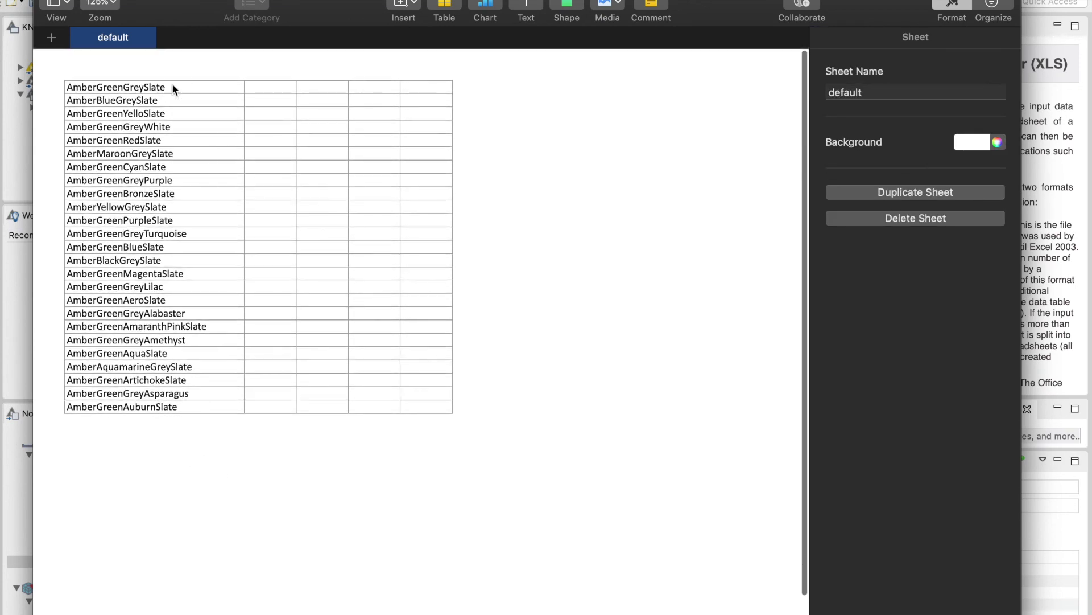
pyautogui.click(173, 85)
pyautogui.click(186, 408)
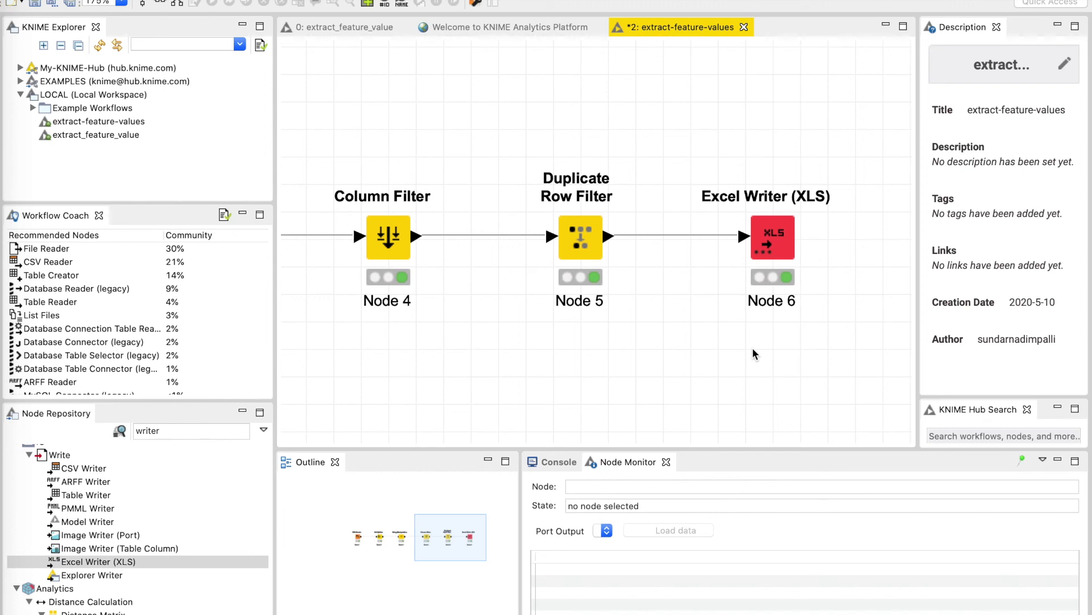
# - Save the extract-feature-values workflow and review its node chain back to the CSV Reader
pyautogui.click(63, 0)
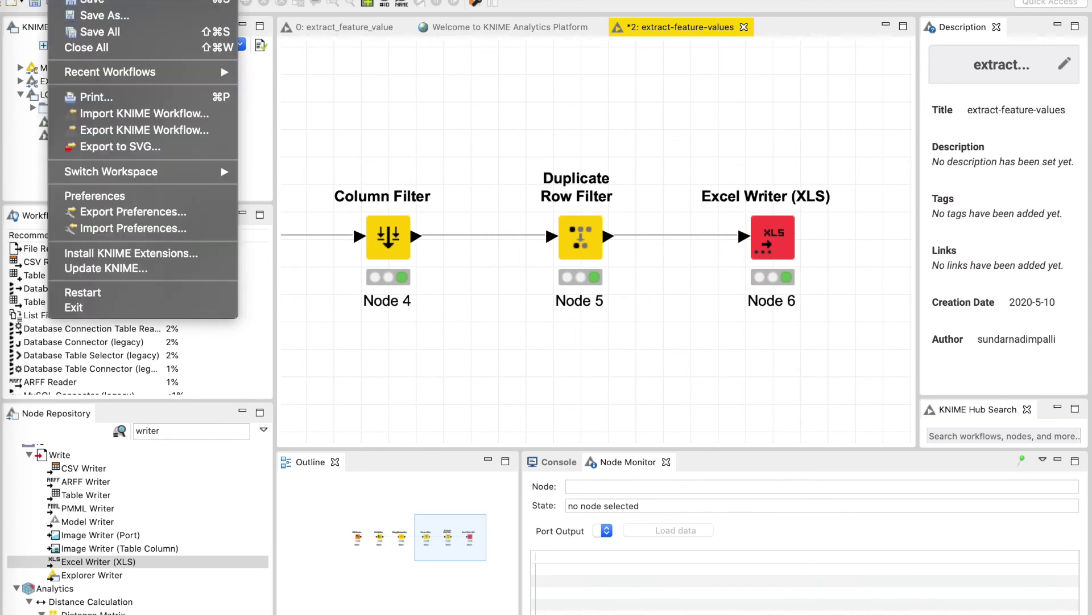
pyautogui.click(94, 2)
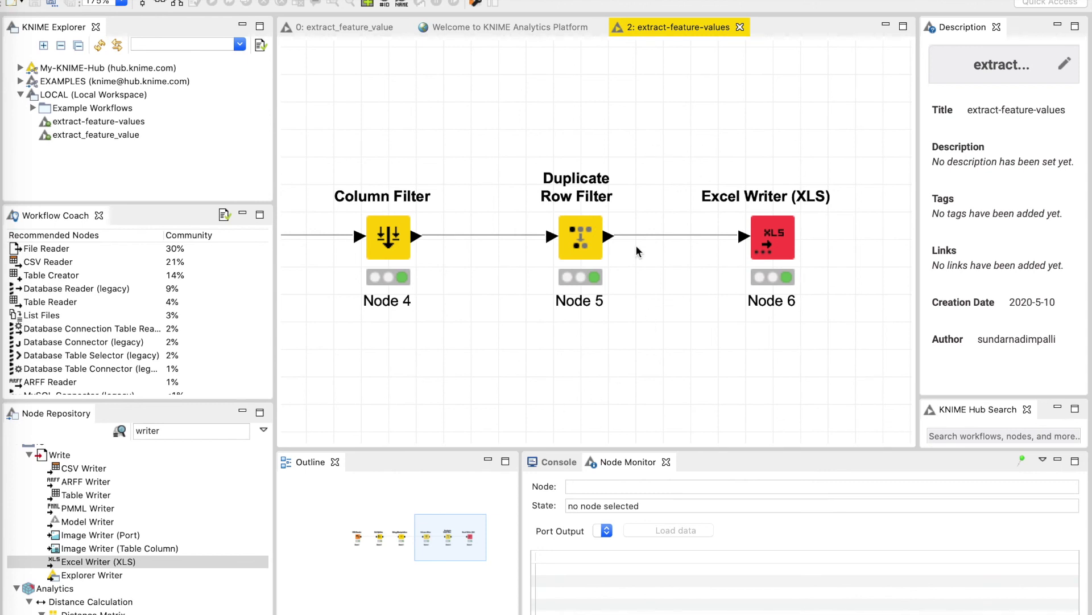
pyautogui.hscroll(-8, 616, 382)
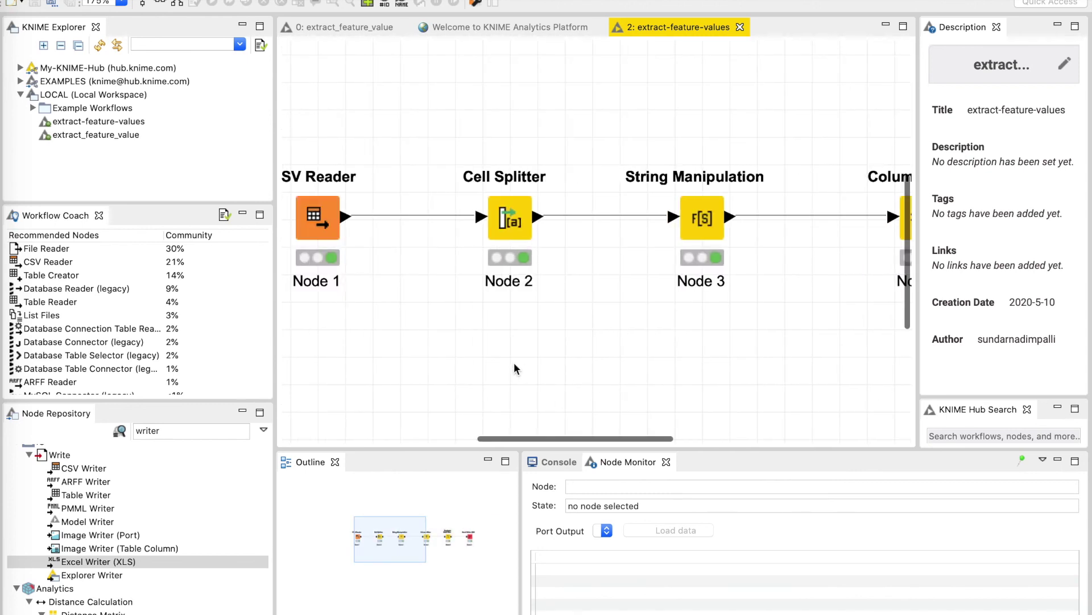
pyautogui.hscroll(-2, 516, 365)
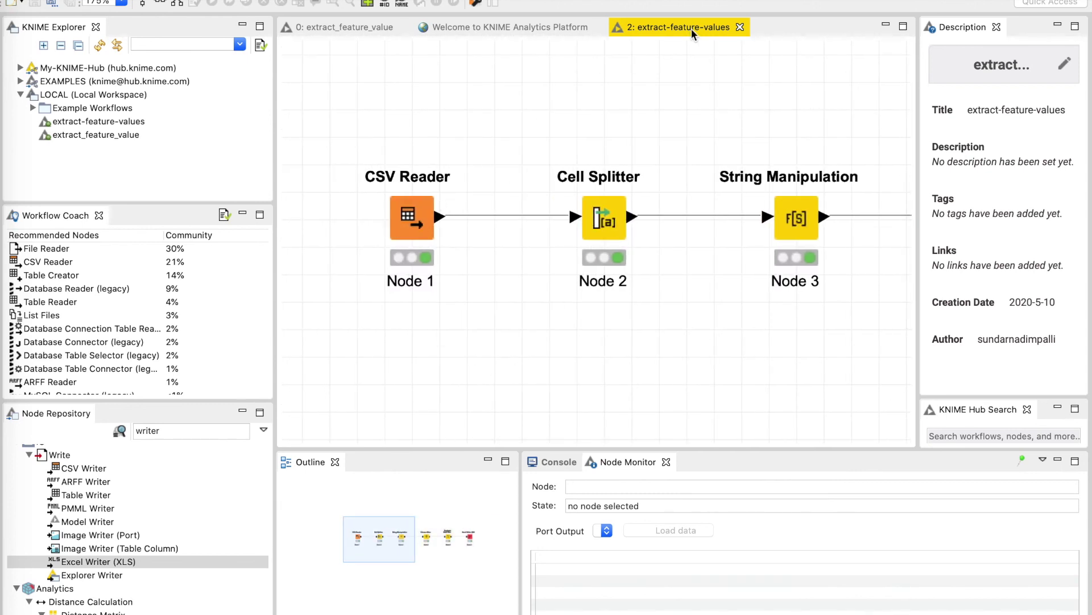